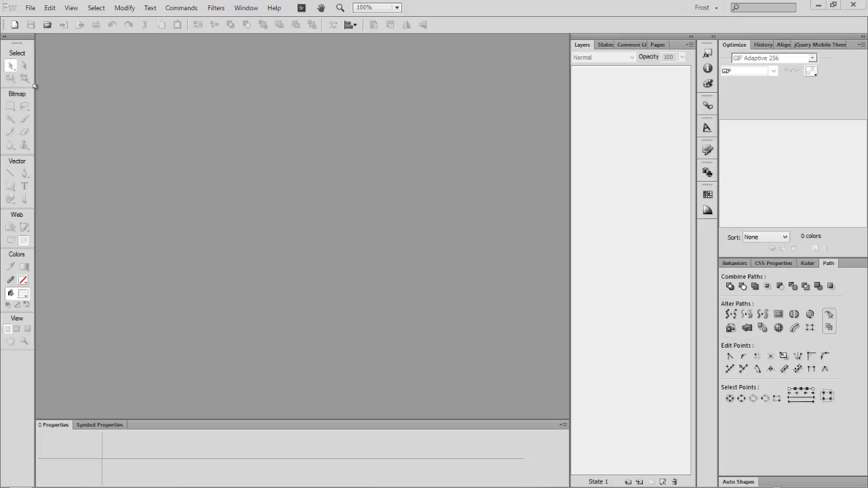
Create a new document from the Web template "1280 by 1800 web.fw.png"
click(31, 7)
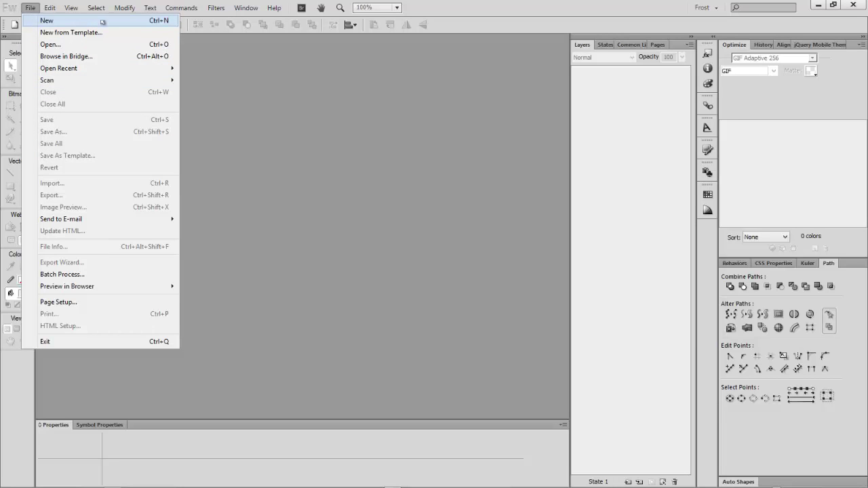
mouse_move(134, 72)
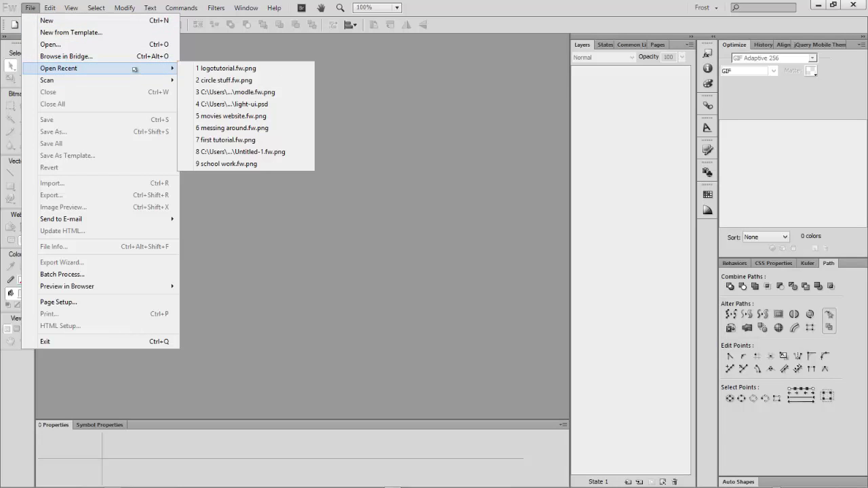
click(93, 22)
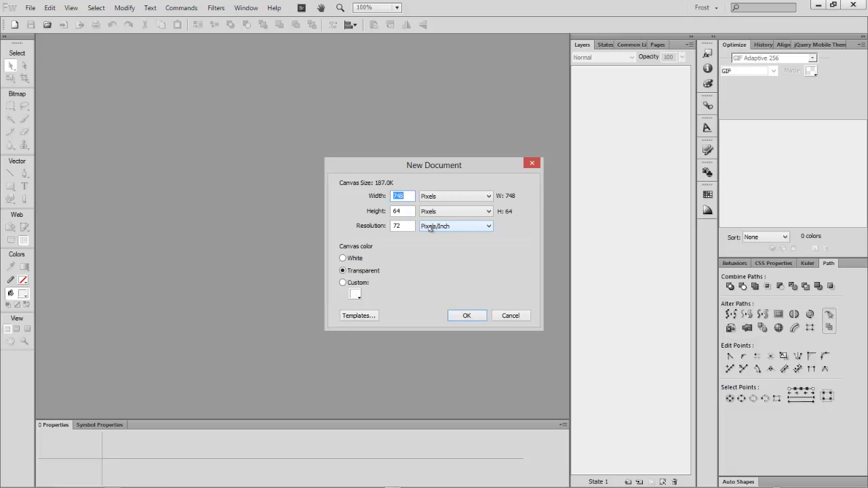
click(372, 318)
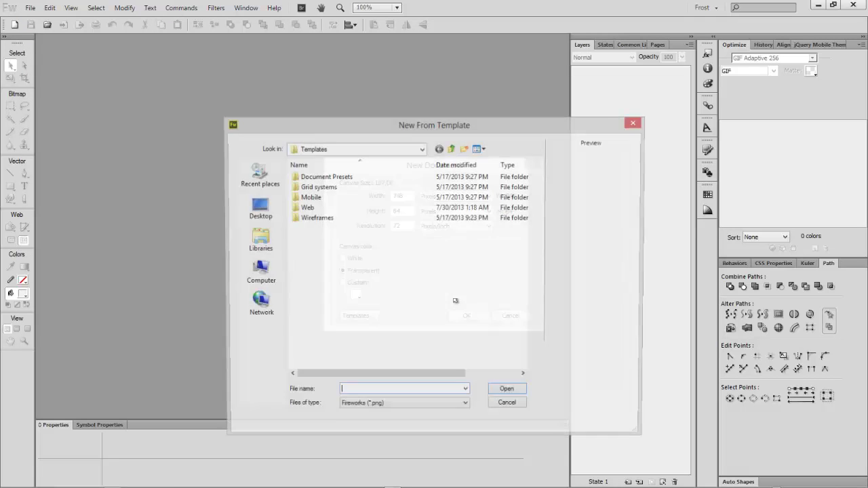
double_click(328, 209)
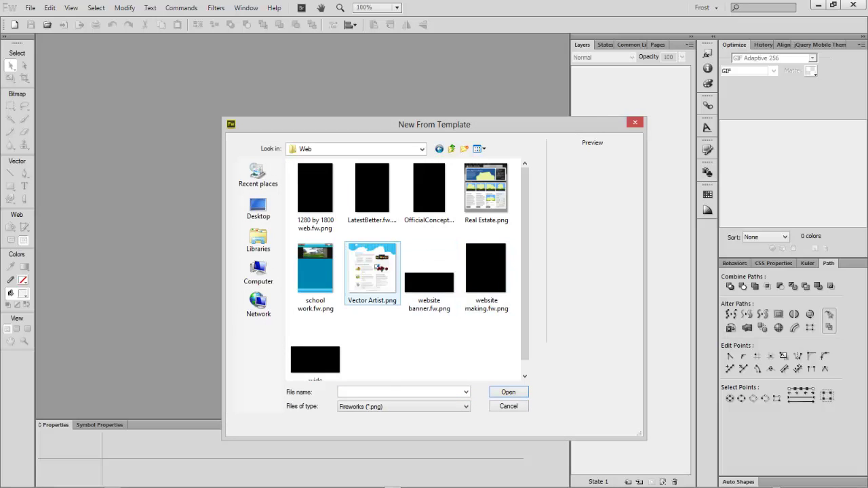
click(324, 197)
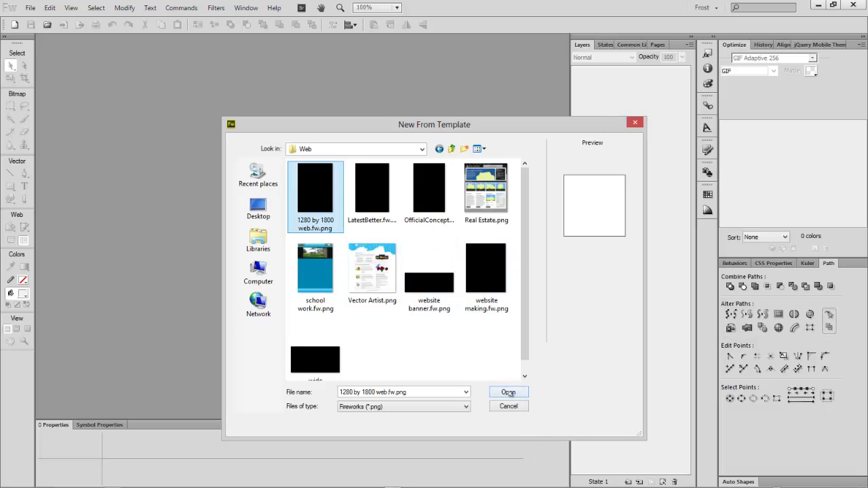
click(509, 394)
click(457, 309)
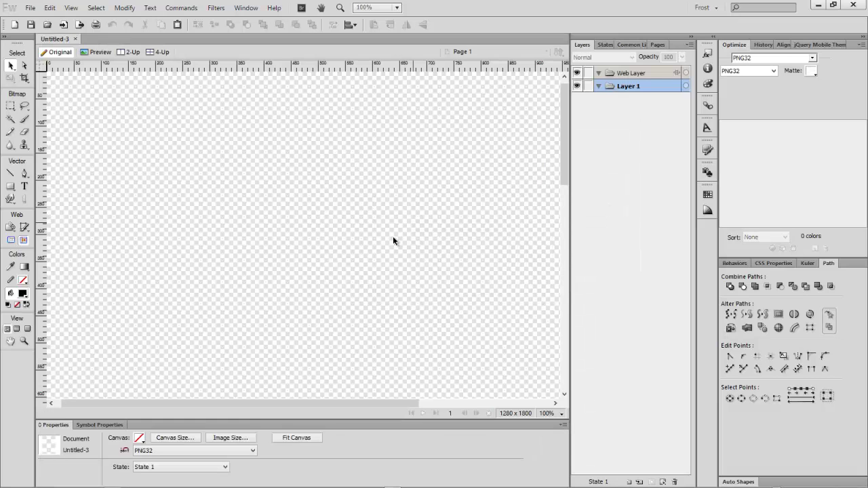
Compare magnifications of the blank canvas and set it to 66%
click(550, 413)
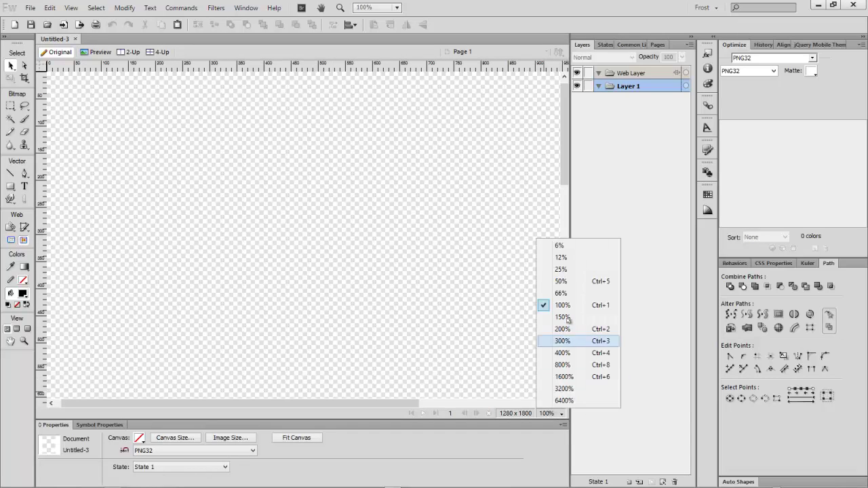
click(573, 283)
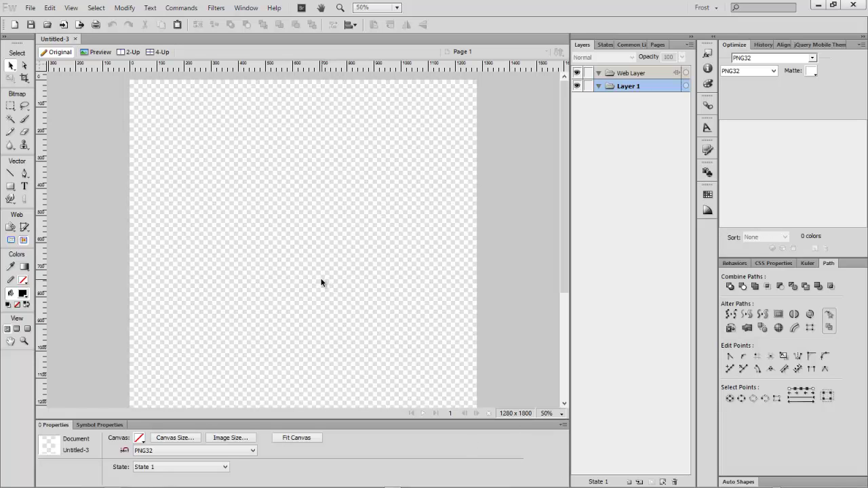
click(547, 414)
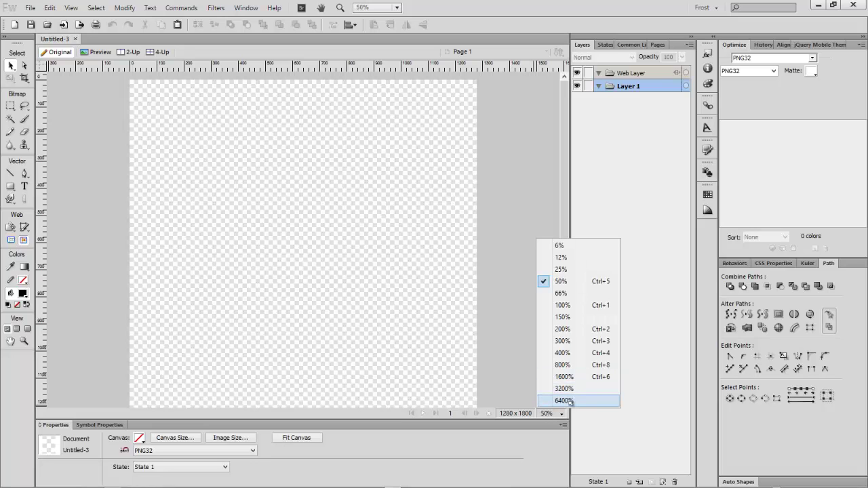
click(565, 400)
click(563, 414)
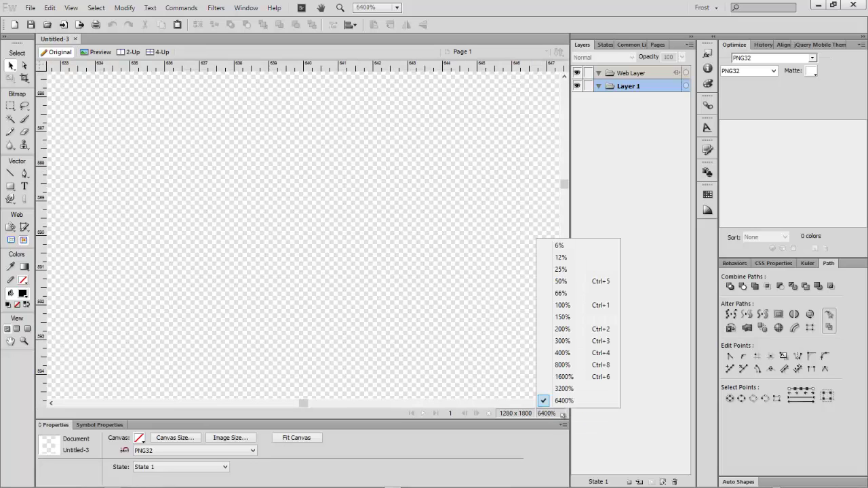
click(572, 270)
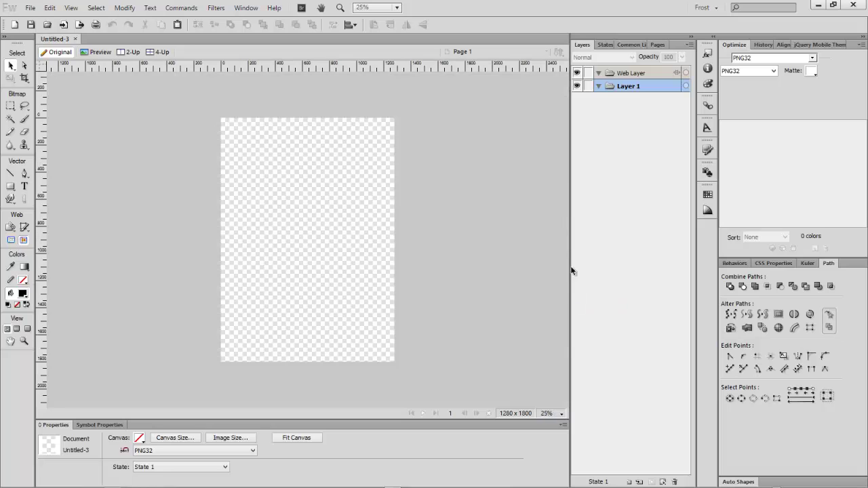
click(562, 413)
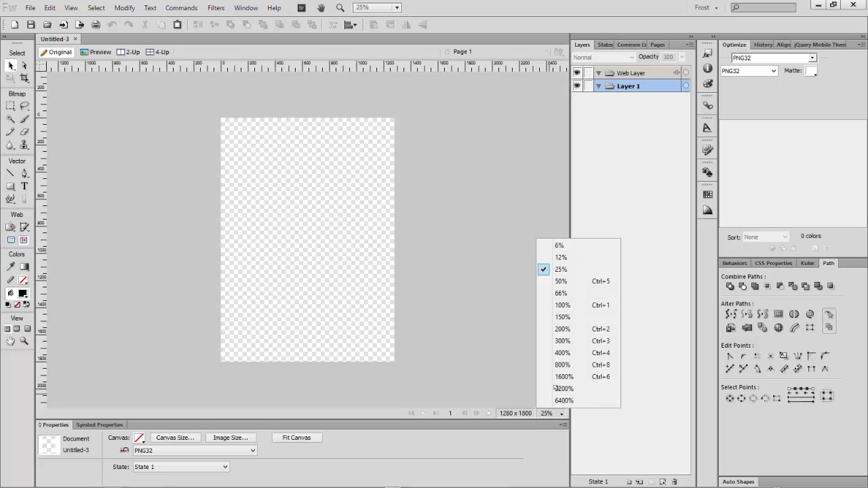
click(561, 293)
drag(564, 275, 566, 196)
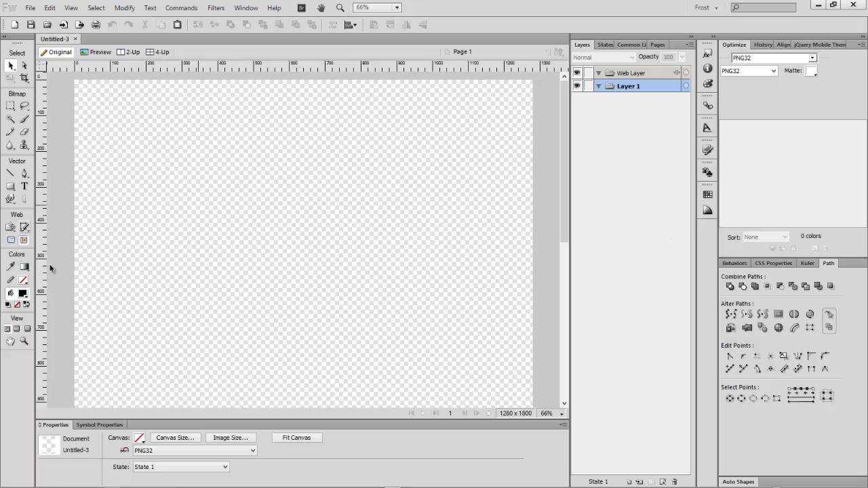
Draw a black background rectangle of about 1304 by 1826 px that covers the entire canvas
click(11, 186)
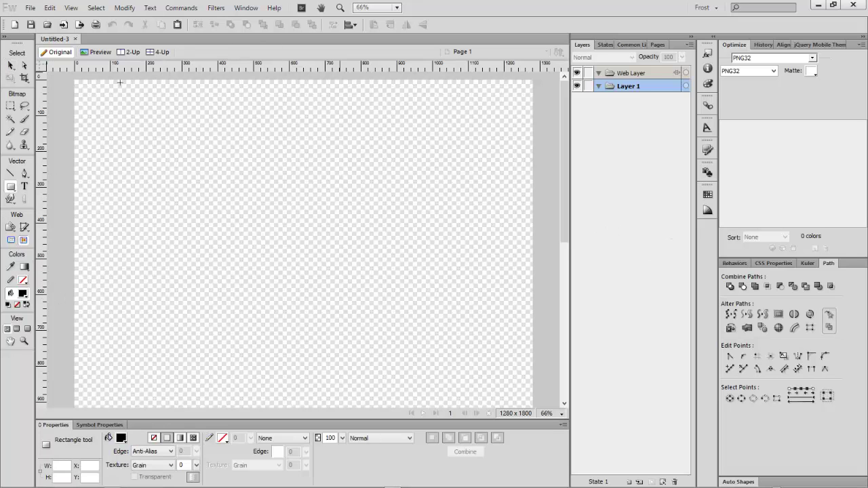
drag(72, 79, 260, 243)
drag(340, 319, 536, 407)
drag(564, 280, 591, 108)
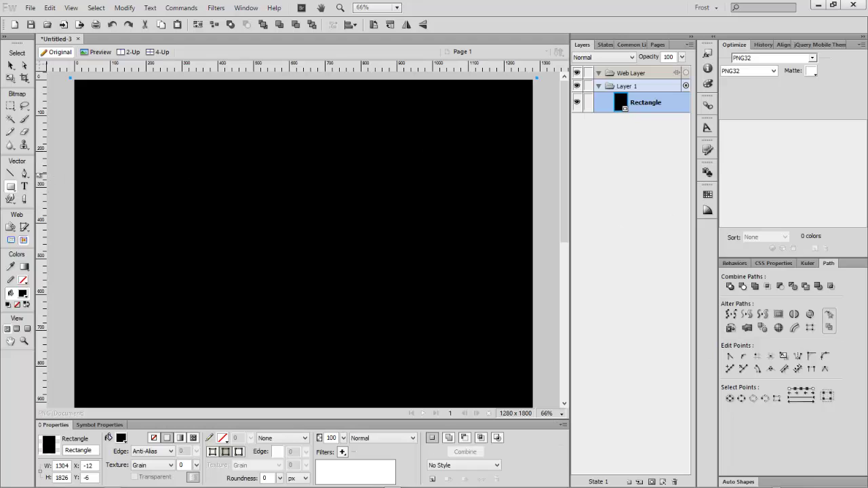
Place two vertical guides at about 100 px and 1200 px as the page's side margins
drag(42, 175, 110, 185)
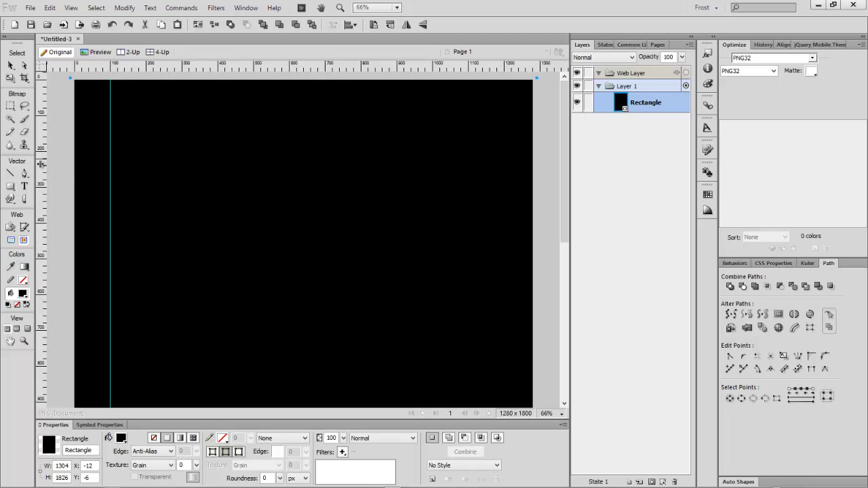
mouse_move(42, 165)
mouse_down()
mouse_move(471, 149)
mouse_move(504, 156)
mouse_up()
Draw a navigation bar rectangle of about 1102 by 69 px between the guides near the page's upper edge and fill it light gray
key(u)
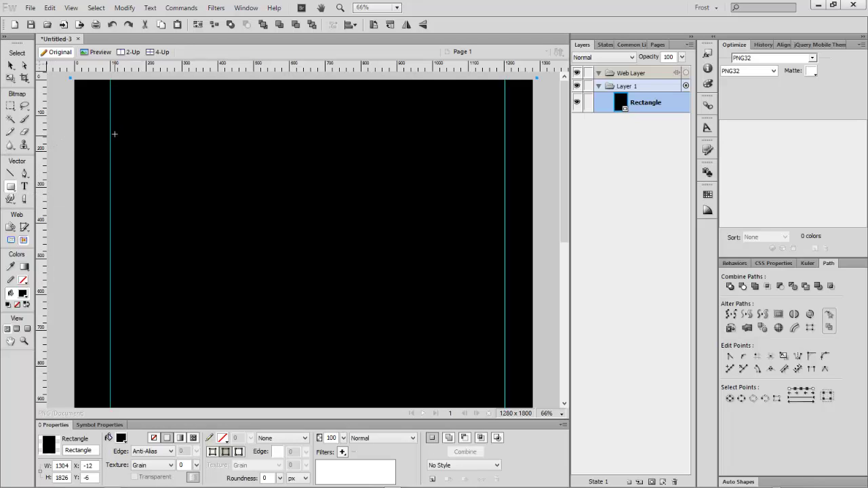
drag(111, 123, 503, 148)
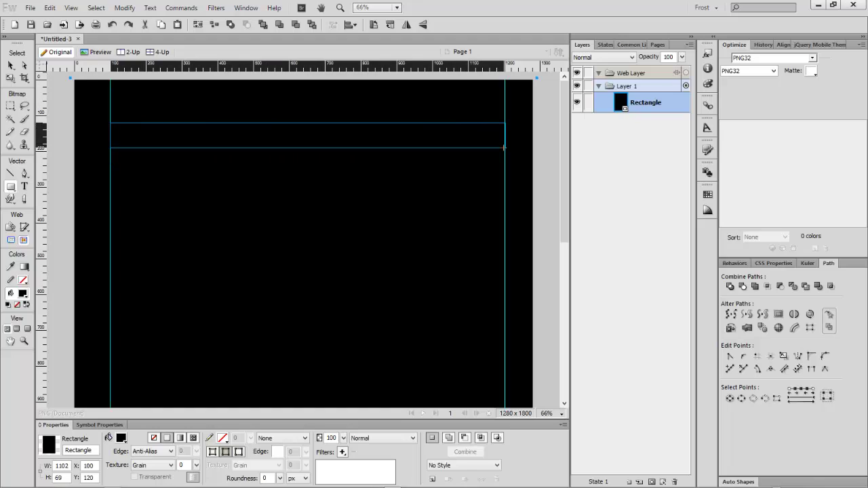
drag(505, 150, 505, 150)
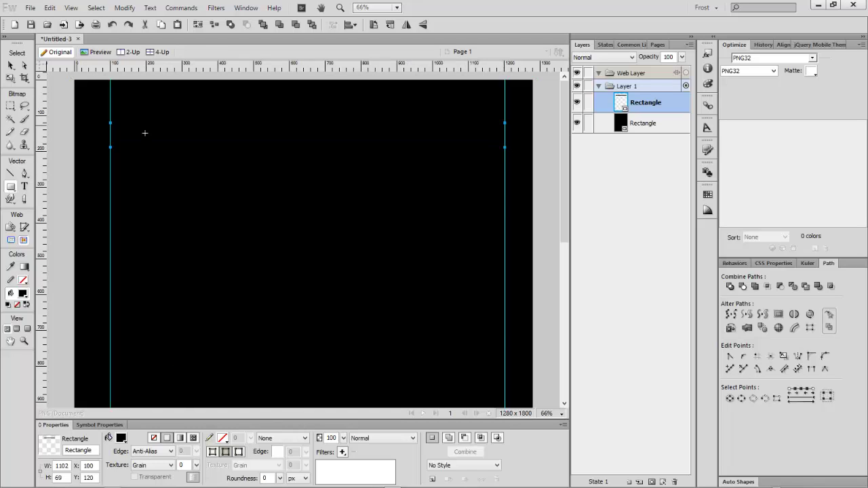
click(122, 438)
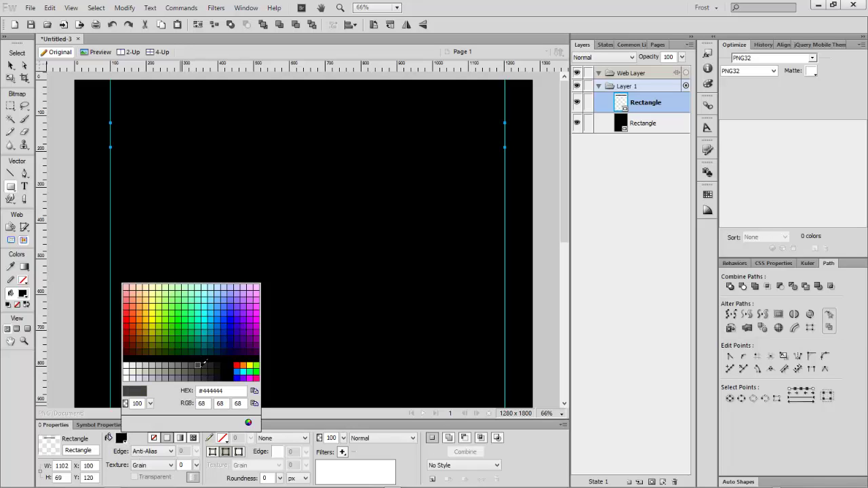
click(147, 364)
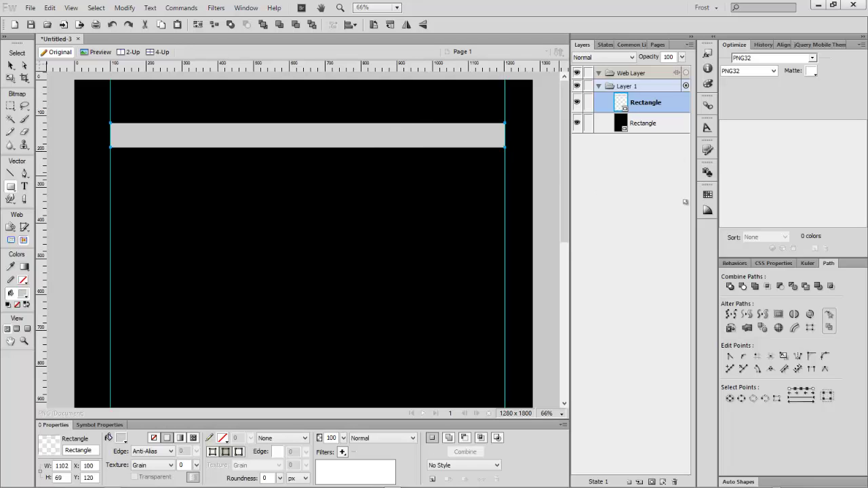
Apply a light gray gradient style from the web20styles set to the navigation bar
click(708, 52)
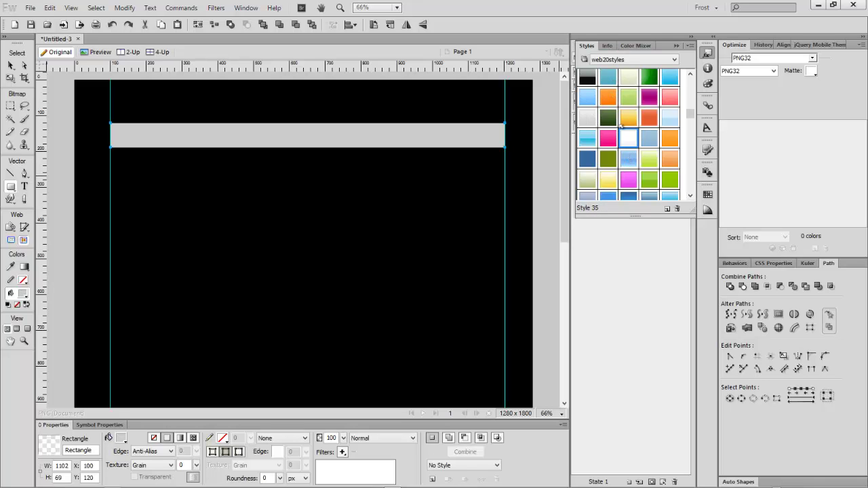
drag(690, 114, 693, 145)
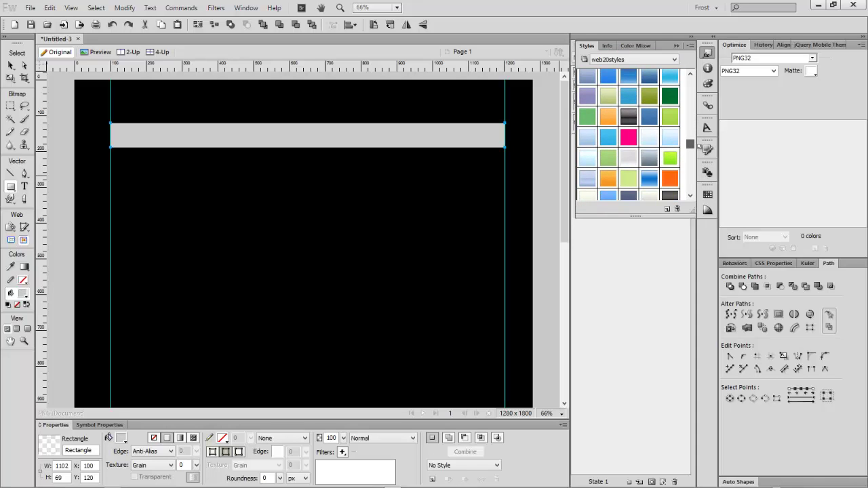
click(629, 157)
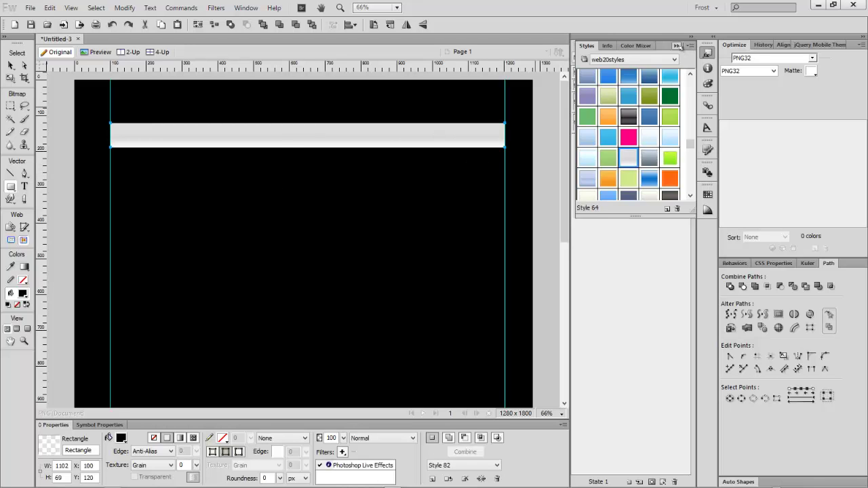
click(676, 46)
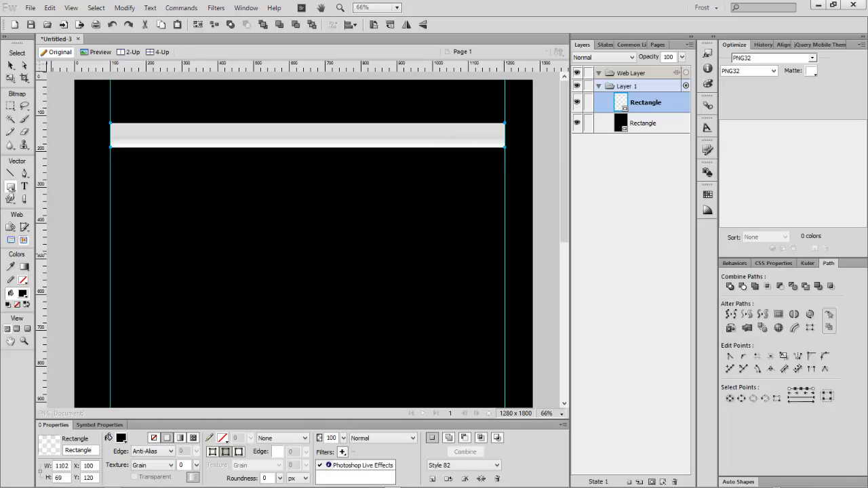
Draw a rectangle of about 160 by 36 px above the bar's right end, against the right guide, and fill it white
click(14, 188)
click(56, 198)
drag(447, 99, 506, 112)
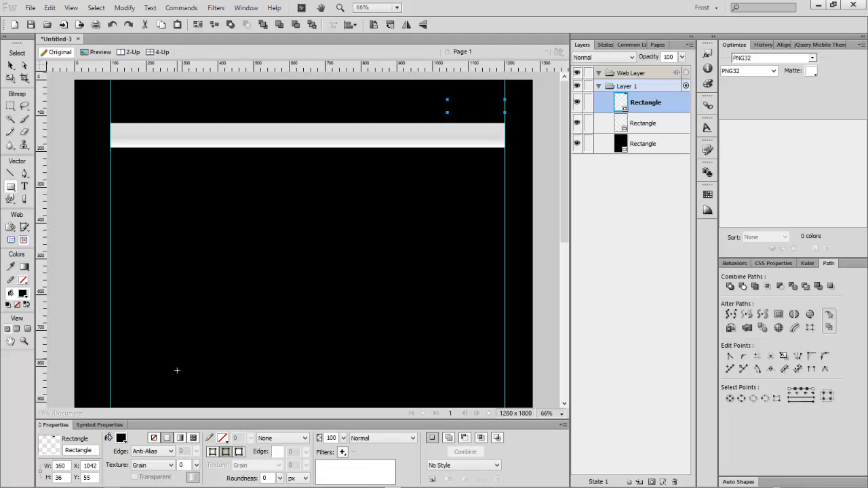
click(122, 438)
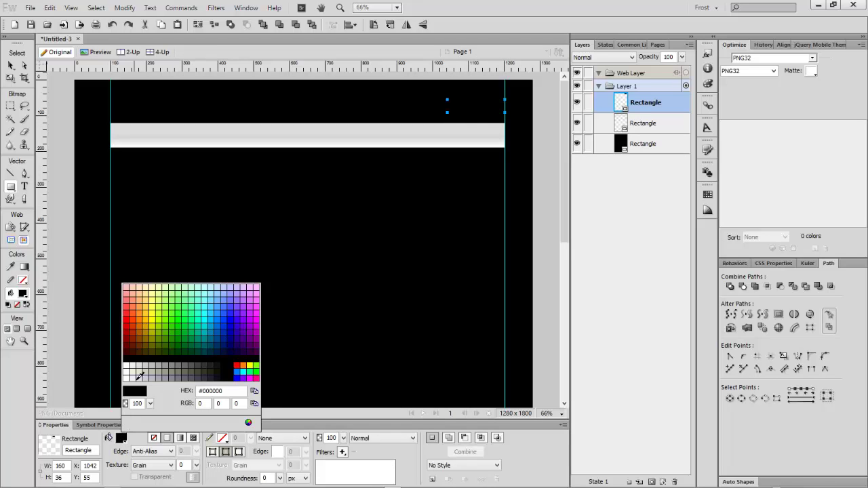
click(126, 366)
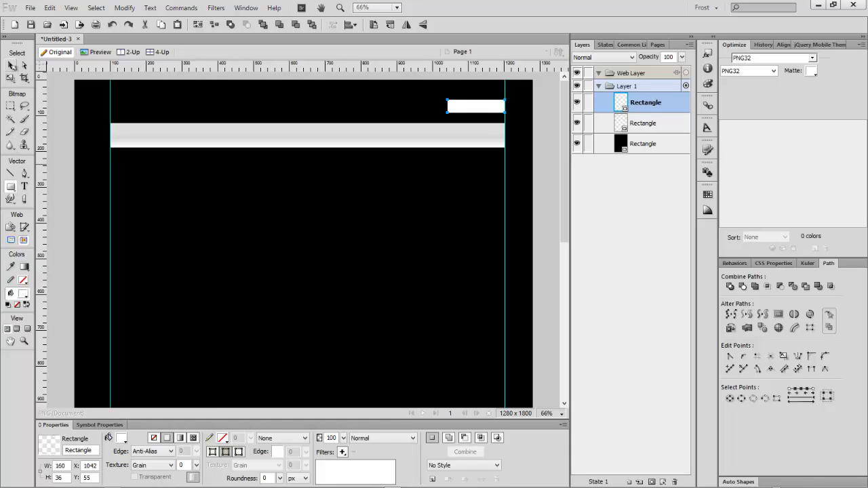
Widen the small white rectangle leftward to about 207 px
click(11, 65)
drag(448, 113, 431, 113)
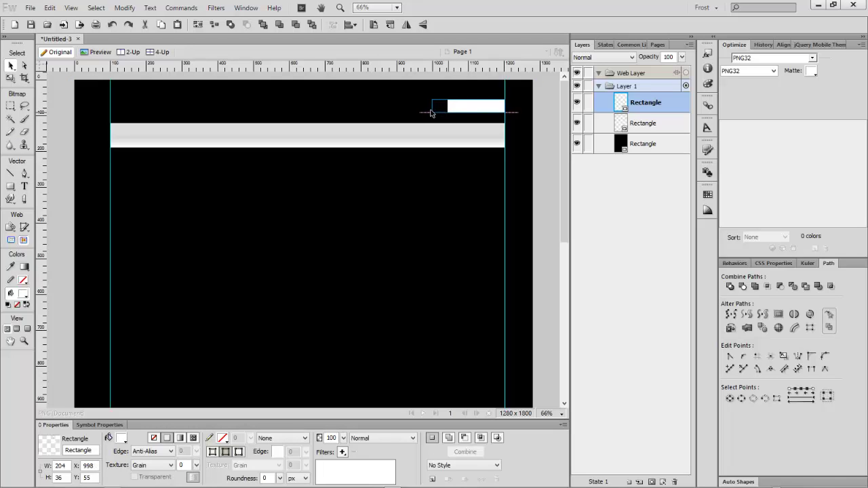
click(476, 192)
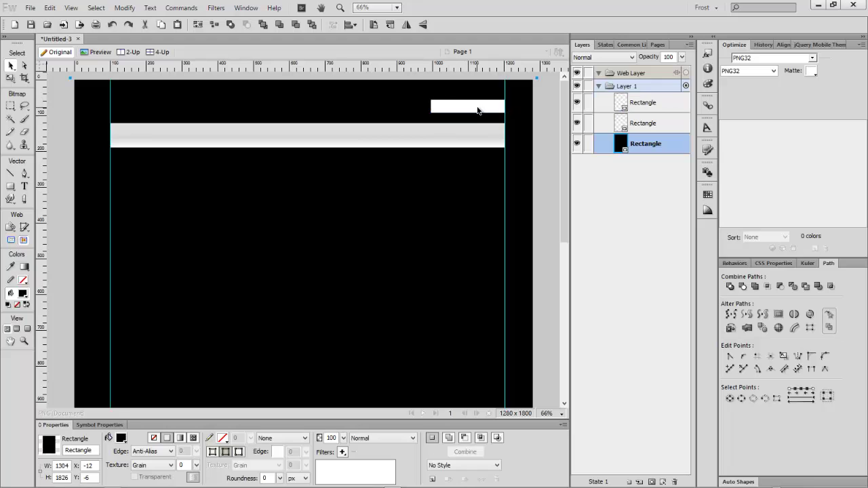
Add a black 3 px outside stroke as a Photoshop Live Effect to the small white rectangle above the navigation bar
click(478, 111)
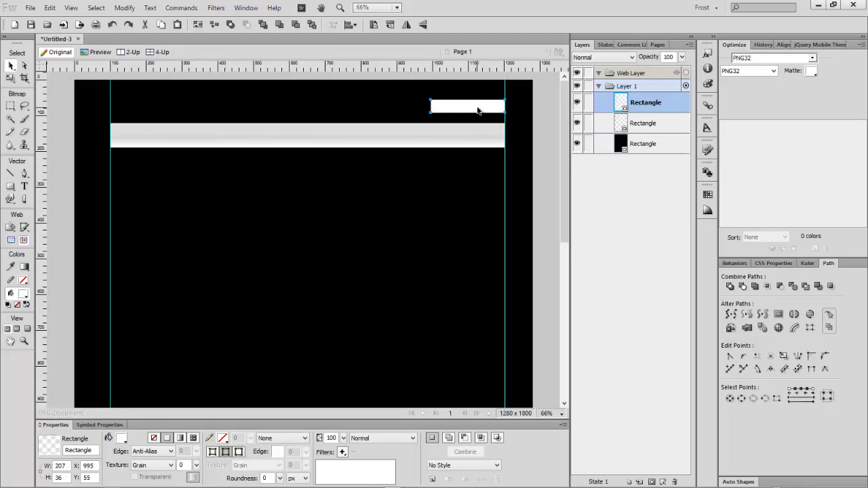
click(343, 452)
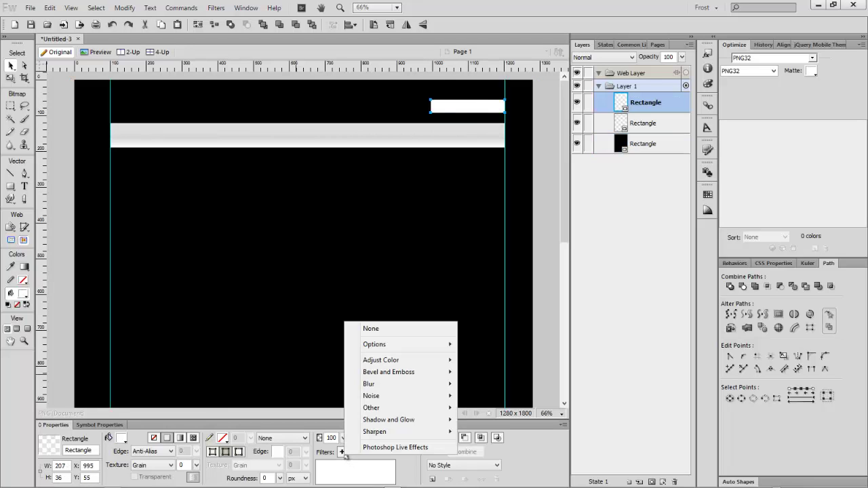
click(383, 449)
click(285, 242)
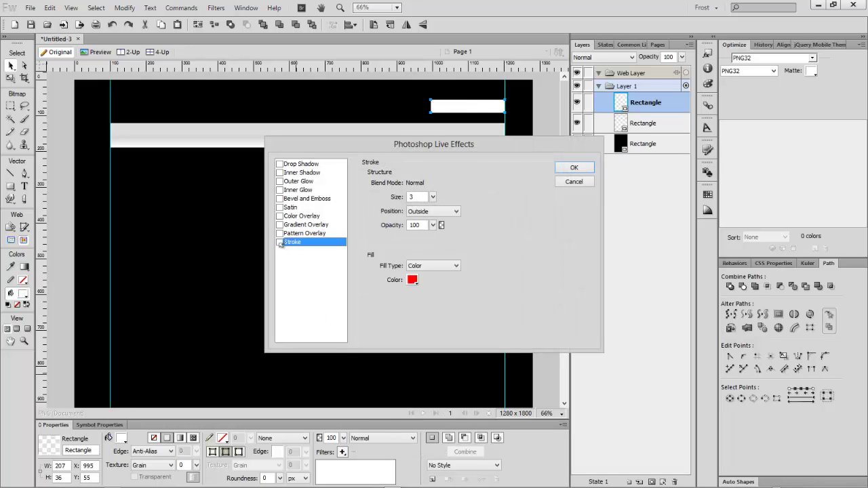
click(279, 242)
click(413, 279)
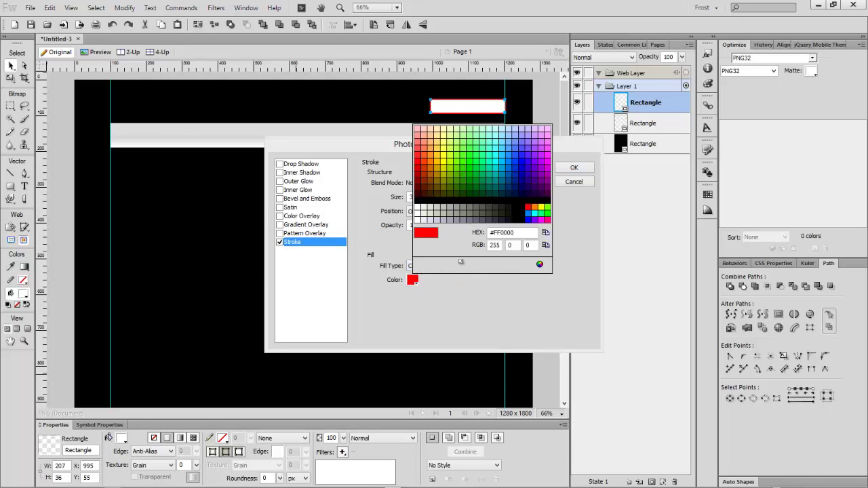
click(418, 205)
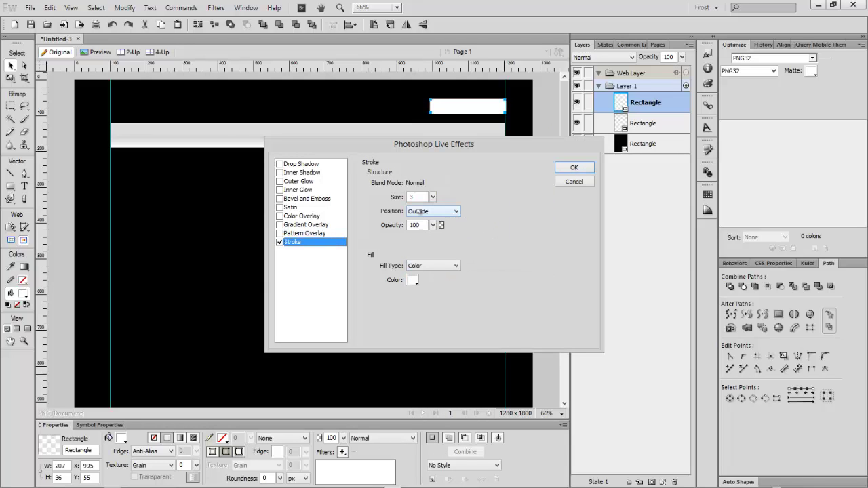
click(413, 279)
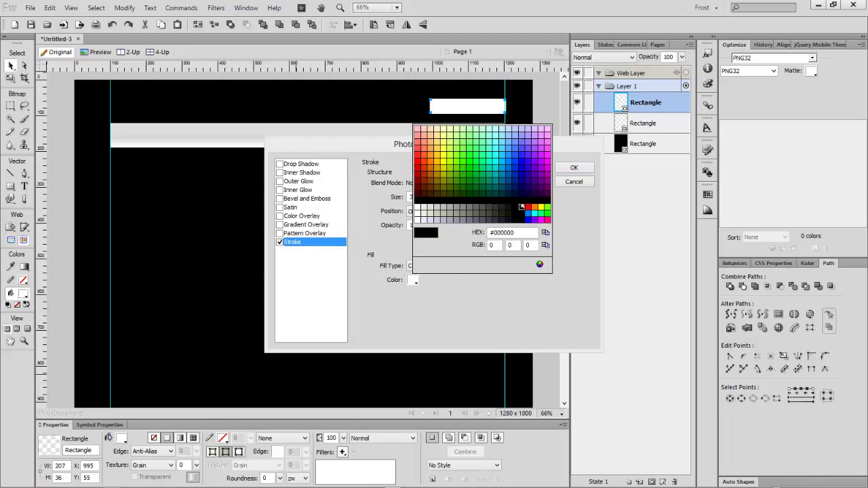
click(521, 206)
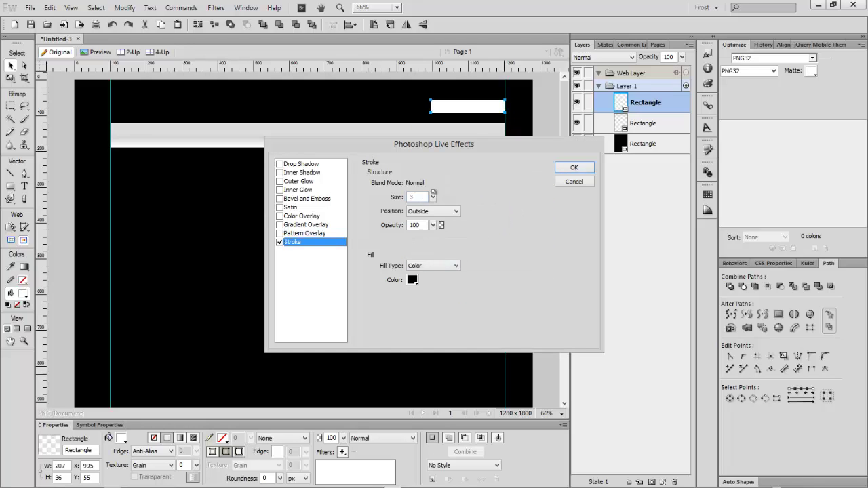
click(574, 169)
click(459, 169)
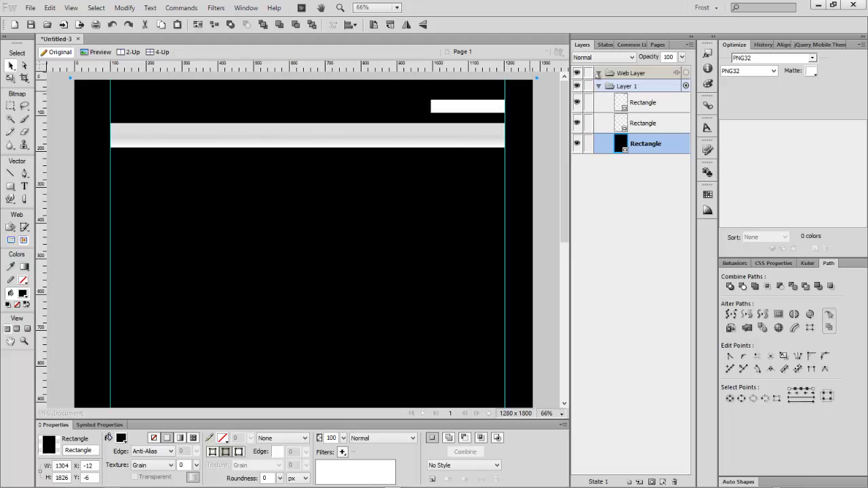
Place the Search icon from the common library's Icons folder inside the right end of the small white box
click(606, 46)
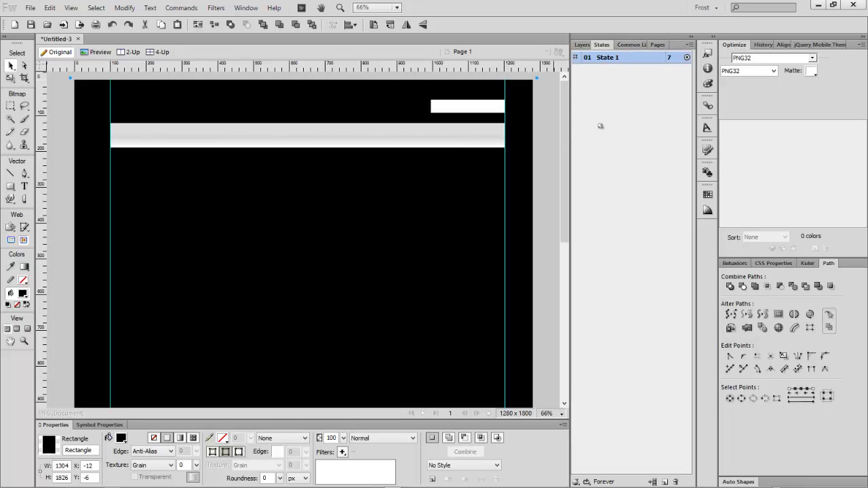
click(634, 45)
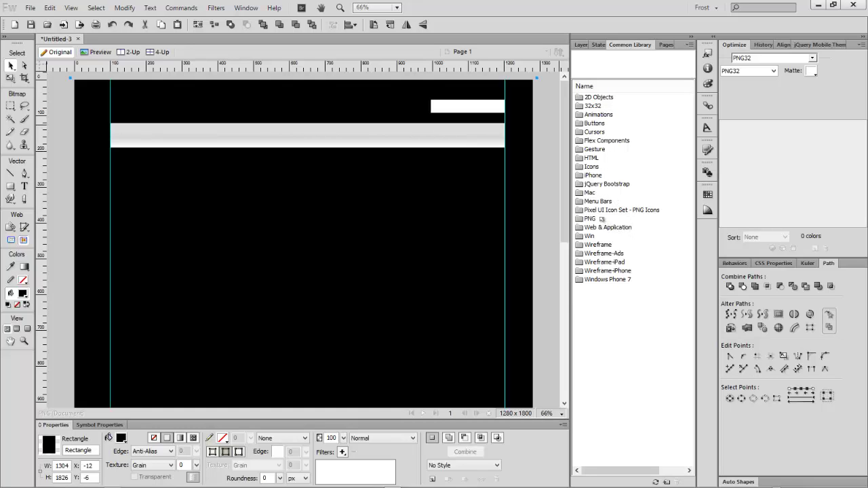
double_click(596, 167)
drag(603, 210, 502, 103)
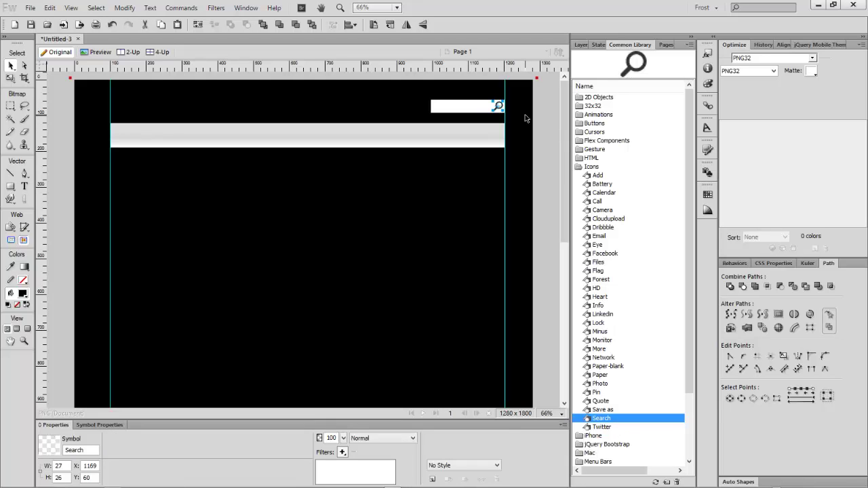
click(525, 119)
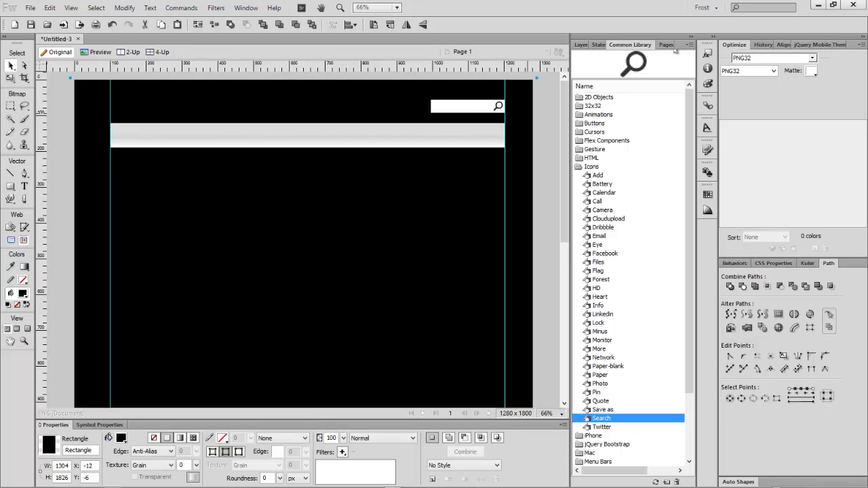
click(581, 44)
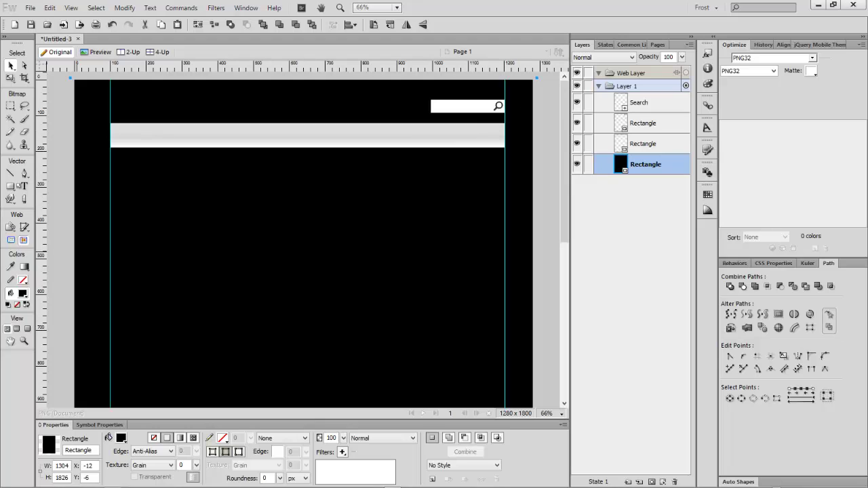
Draw a rectangle of about 801 by 379 px below the navigation bar and fill it white
click(11, 186)
drag(171, 163, 457, 298)
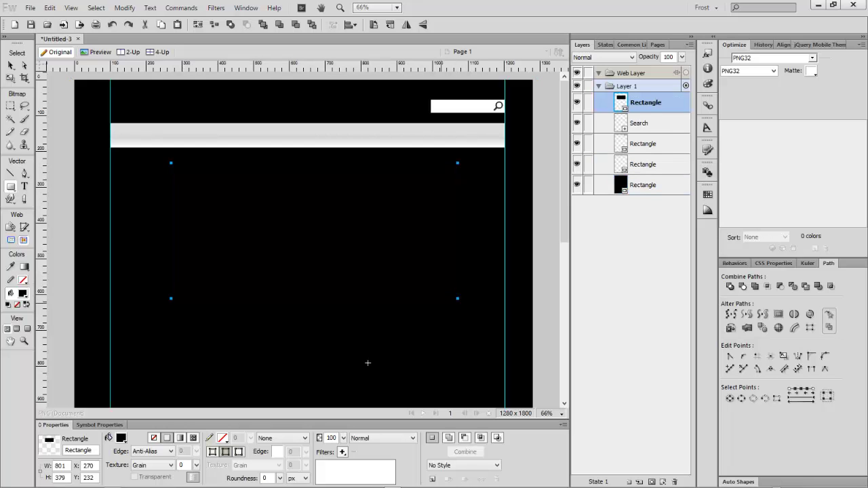
click(121, 438)
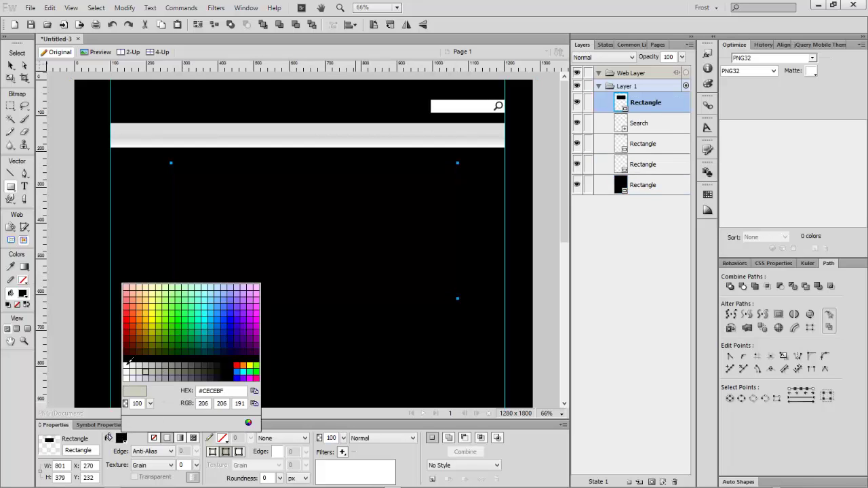
click(126, 361)
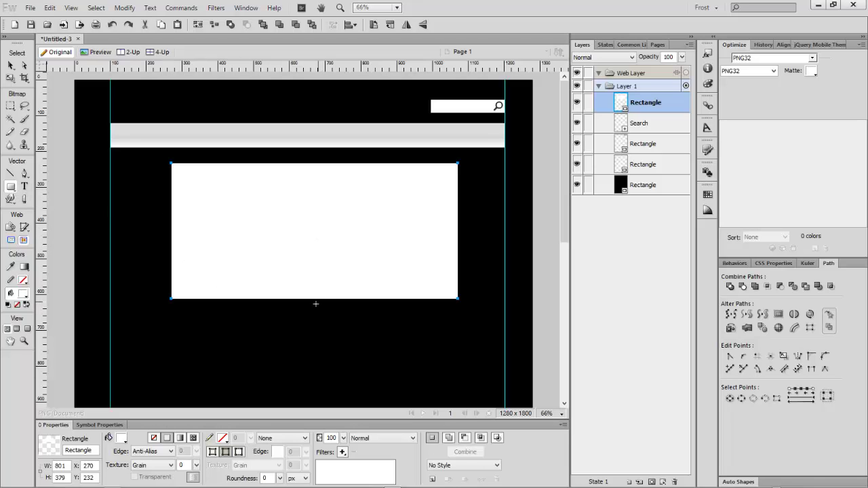
Add a light gray 3 px outside stroke as a Photoshop Live Effect to the large white rectangle
click(342, 451)
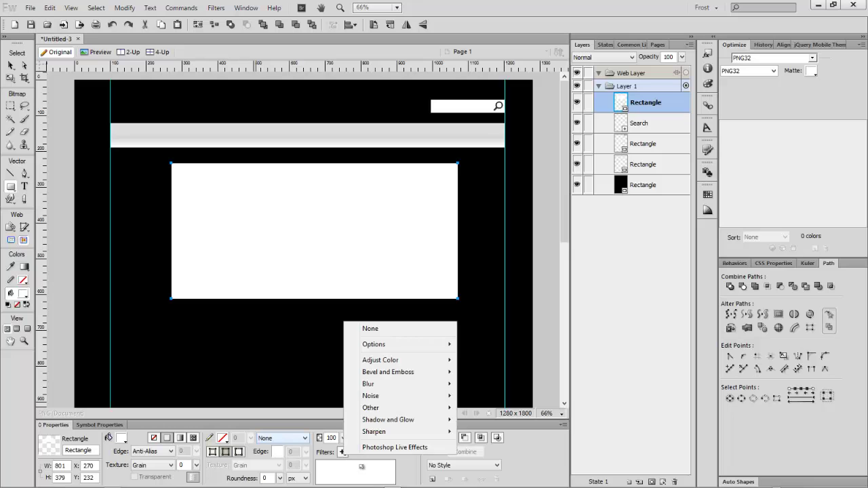
click(403, 452)
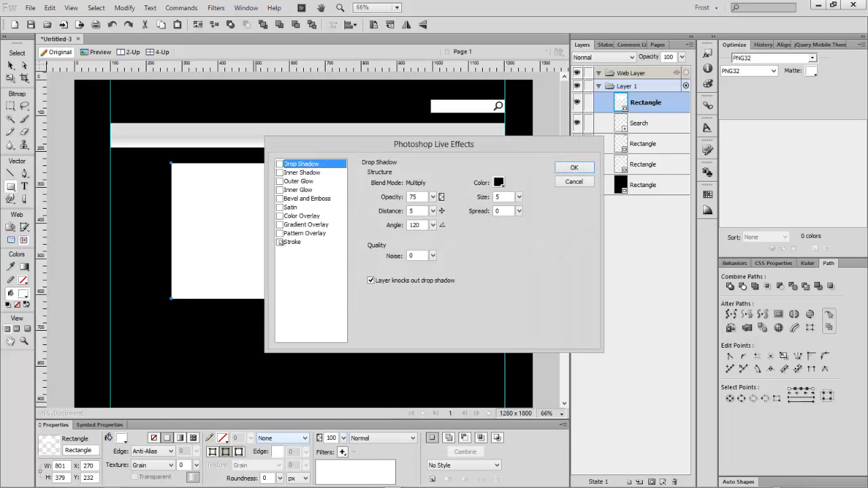
click(331, 242)
click(413, 280)
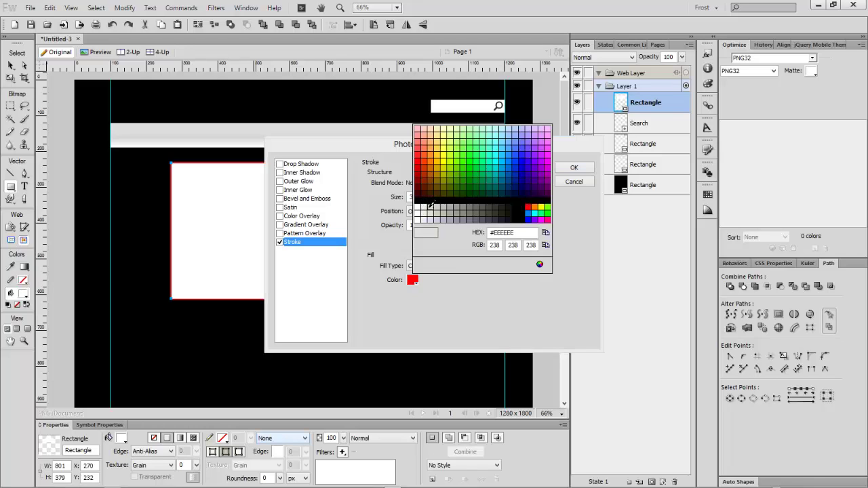
click(431, 211)
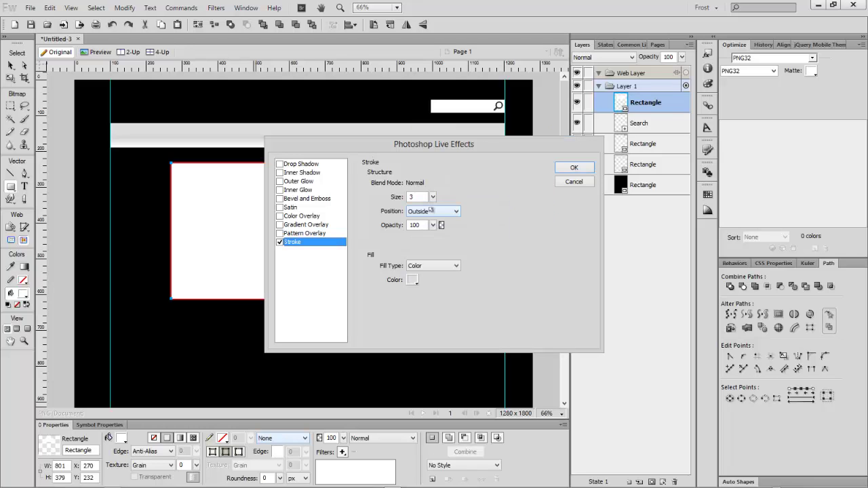
click(574, 168)
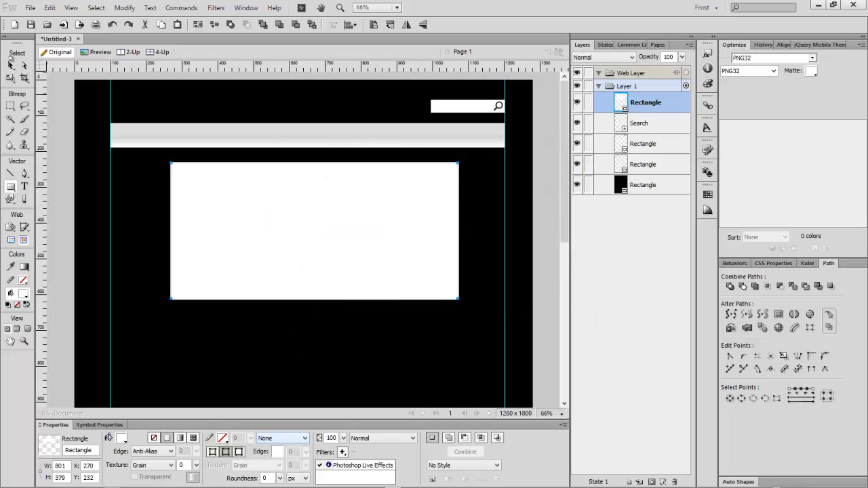
click(12, 65)
click(129, 228)
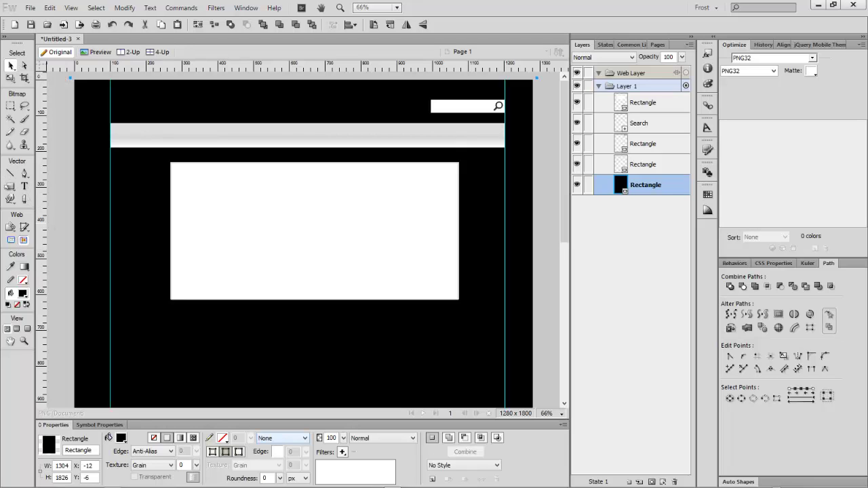
Draw a rectangle of about 61 by 56 px against the large white box's left edge and fill it light gray
click(10, 186)
drag(148, 217, 172, 238)
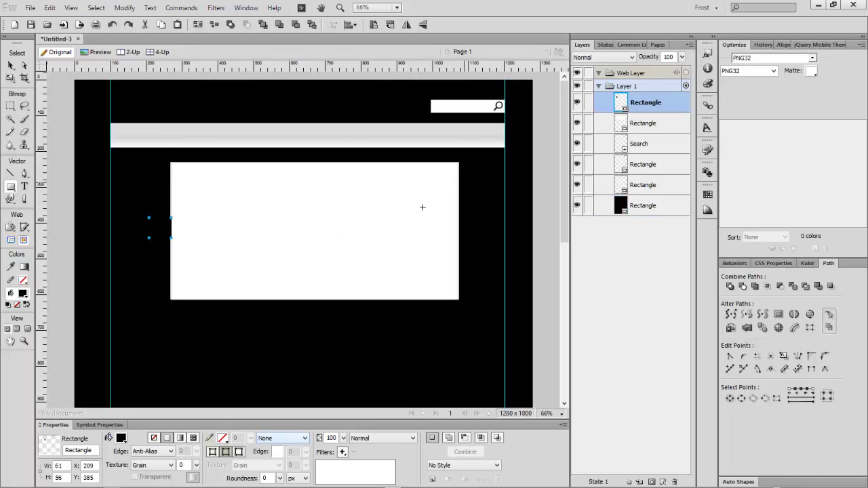
click(121, 438)
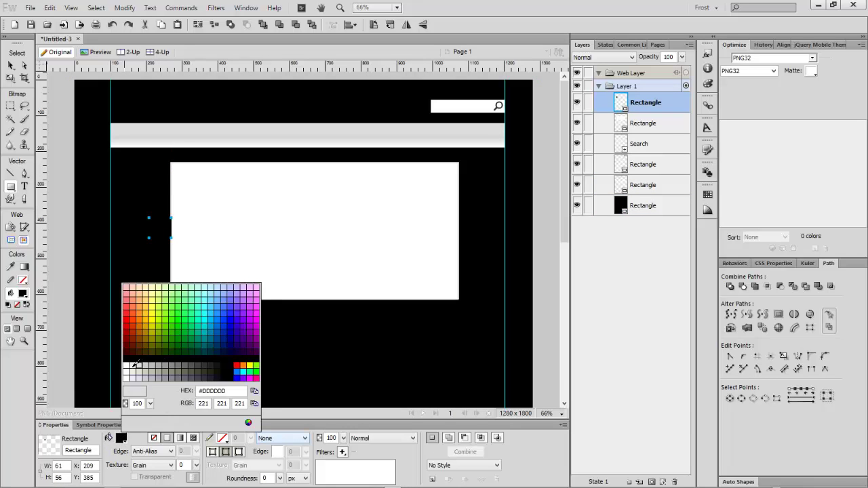
click(138, 367)
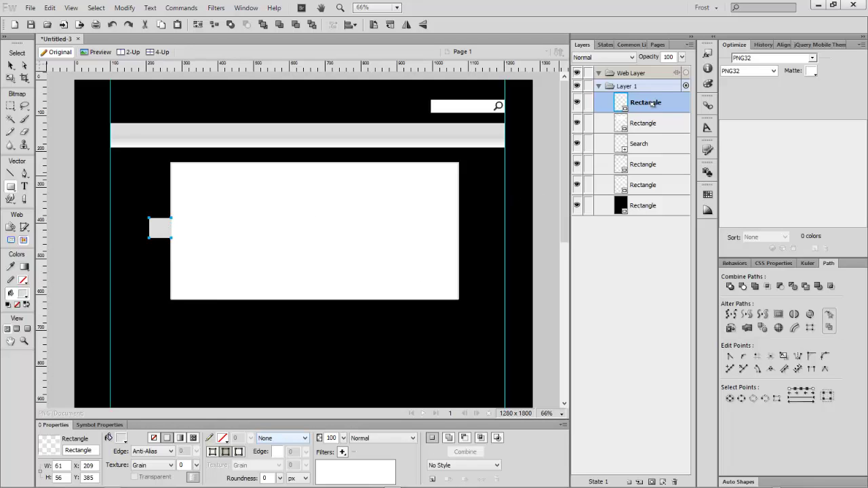
Duplicate the small gray rectangle and move the copy against the large white box's right edge at the same height
key(v)
key(ctrl+shift+d)
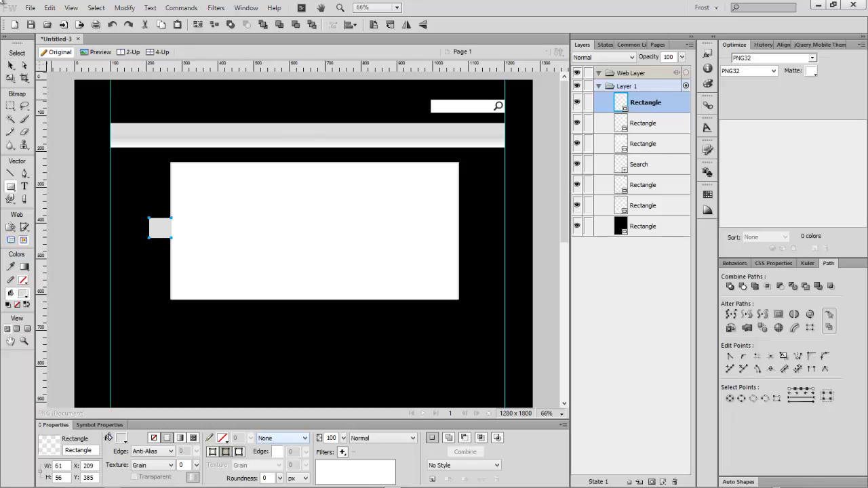
key(v)
drag(159, 228, 469, 228)
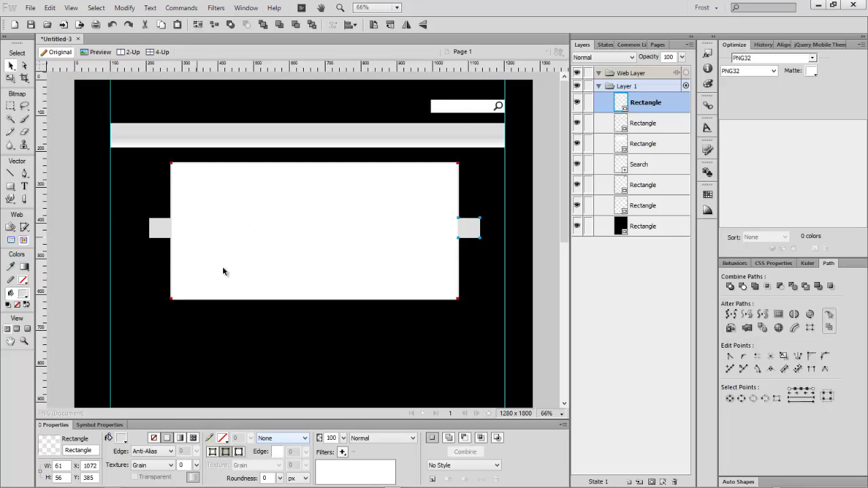
click(397, 378)
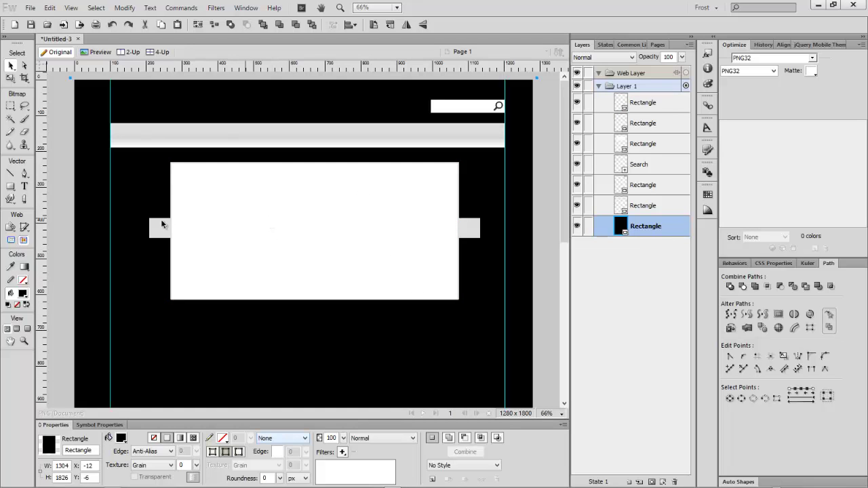
Draw a content rectangle of about 1102 by 989 px between the guides below the large white box and fill it light gray
scroll(275, 262, down, 2)
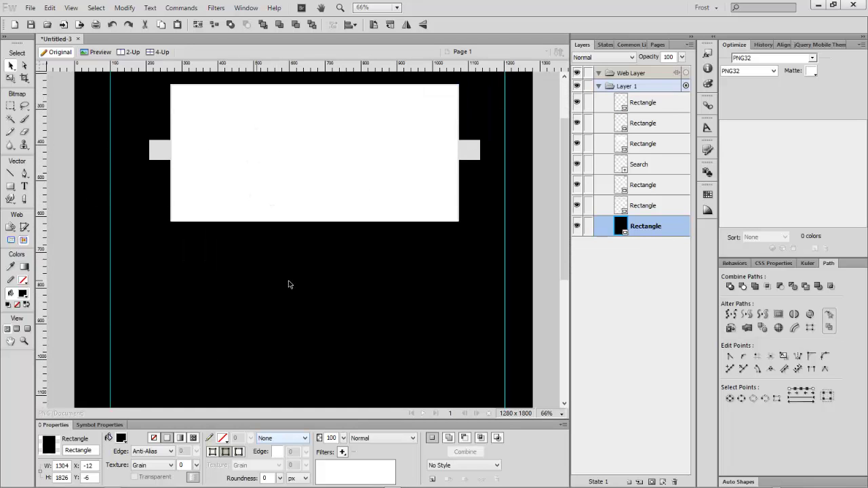
scroll(278, 287, down, 1)
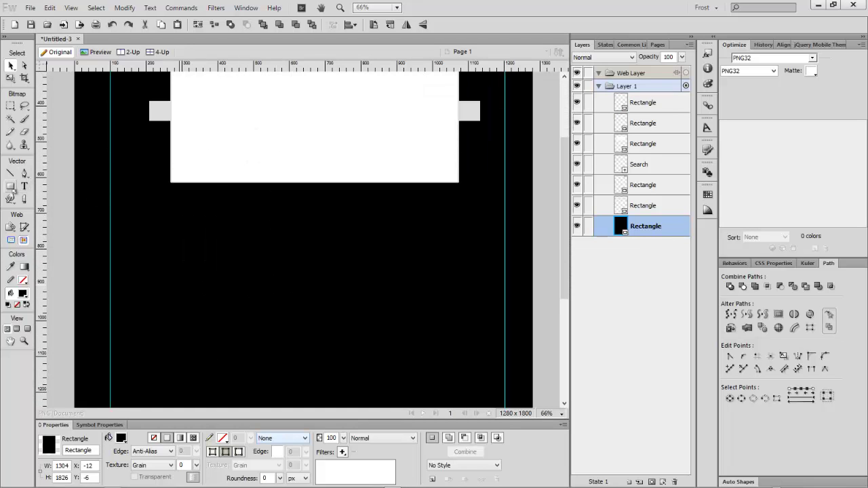
click(10, 187)
drag(111, 215, 504, 361)
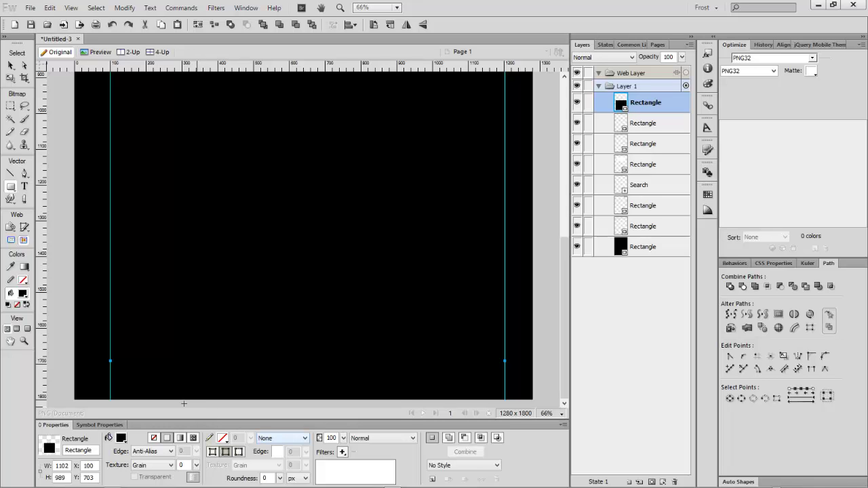
click(121, 437)
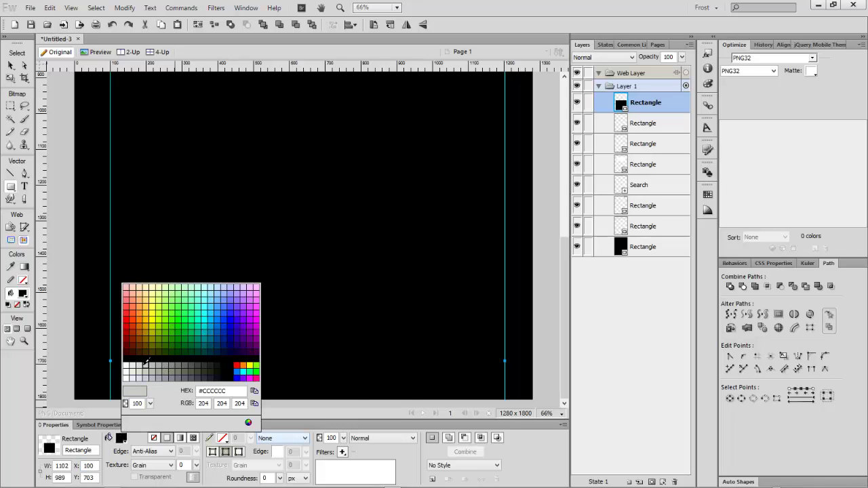
click(161, 368)
scroll(380, 289, up, 5)
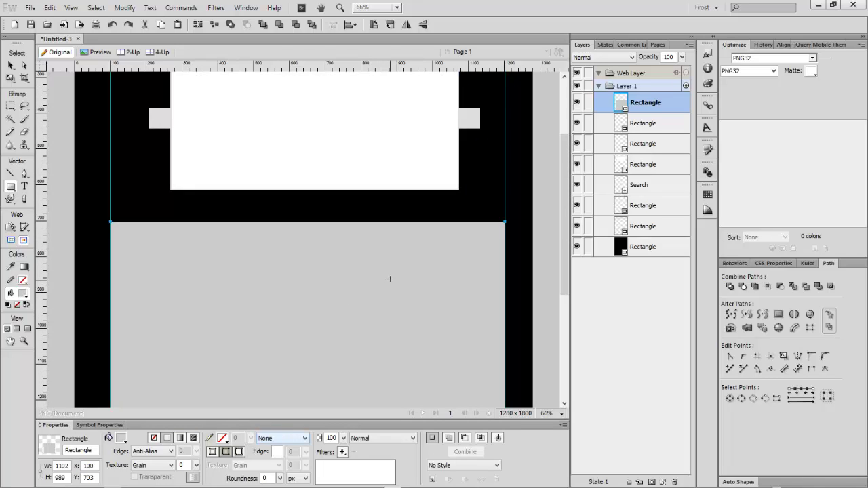
scroll(378, 305, down, 5)
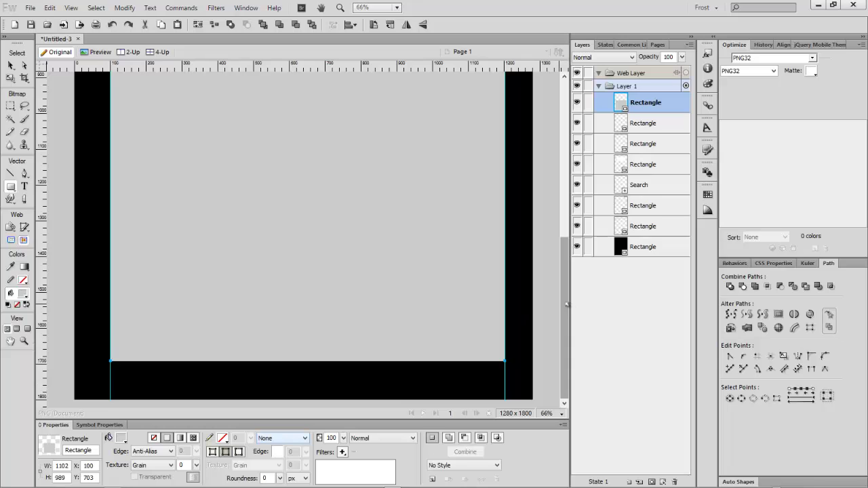
scroll(555, 304, up, 5)
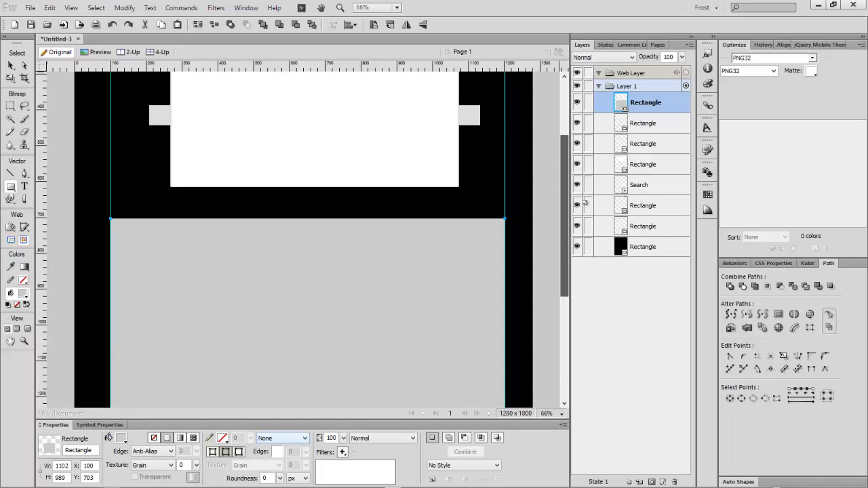
Add the text "home" at the left end of the navigation bar and color it black (#000000)
drag(585, 202, 563, 150)
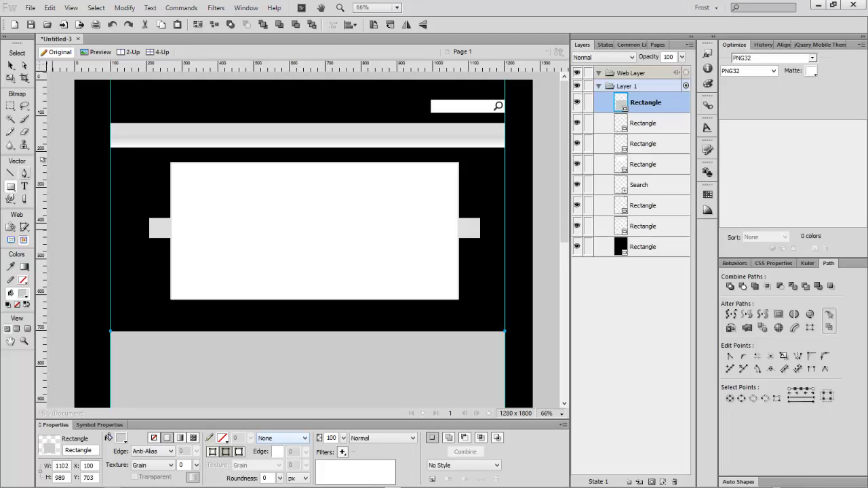
click(24, 186)
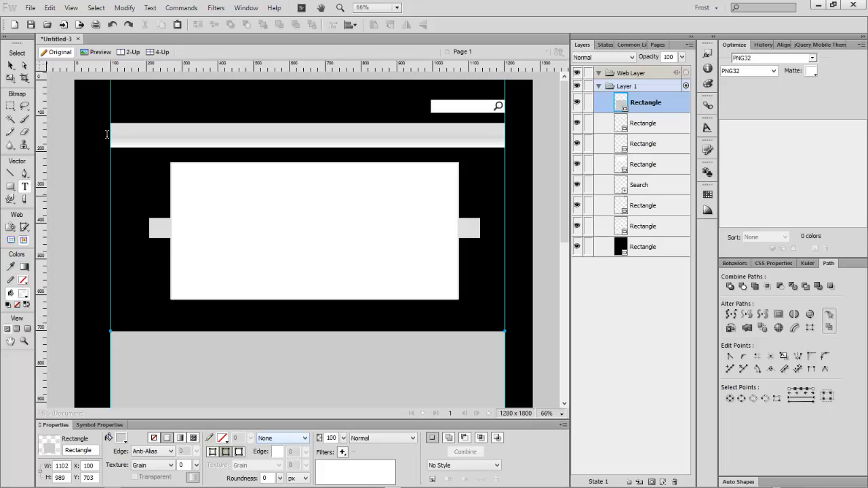
drag(111, 127, 159, 146)
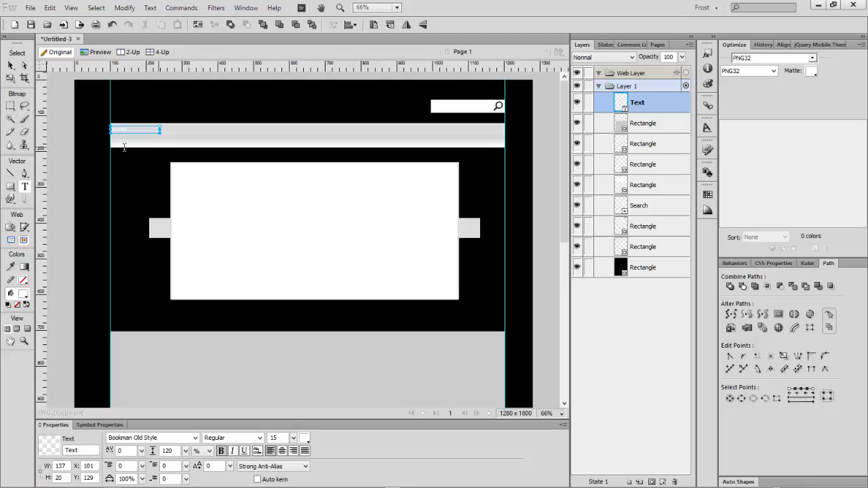
drag(133, 129, 98, 127)
click(307, 441)
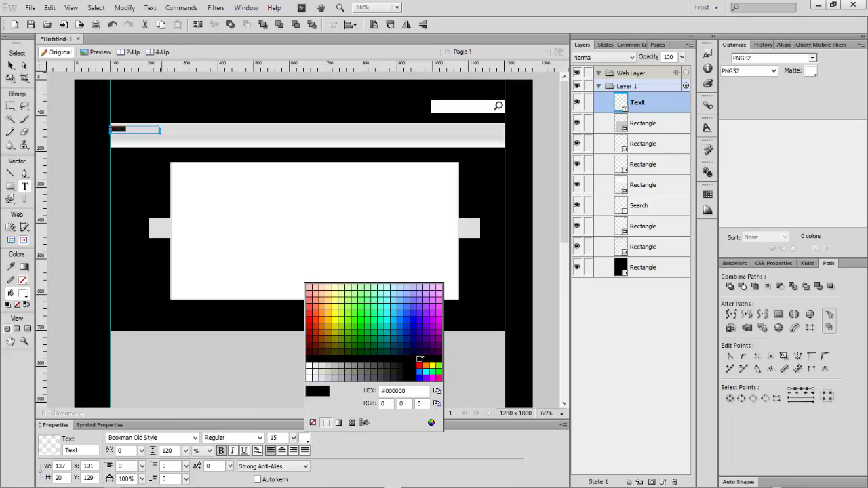
click(410, 363)
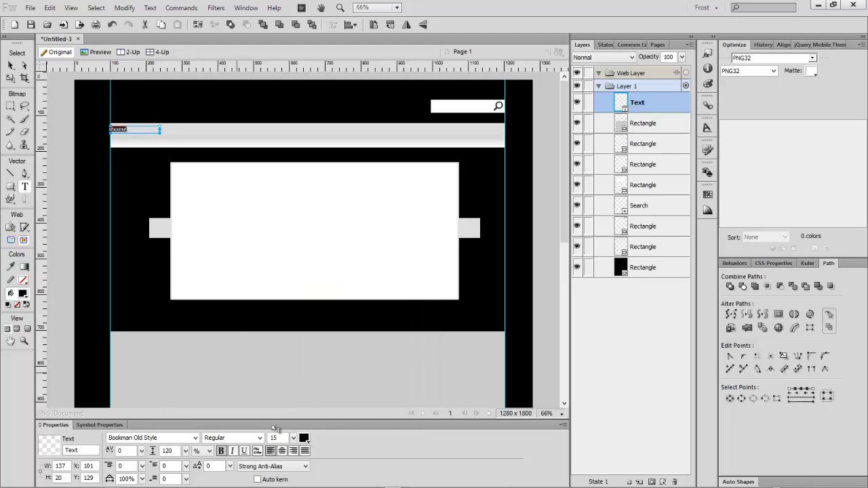
Set the "home" text's size to 38 and move it to about X 114, Y 133 inside the navigation bar
mouse_move(294, 437)
mouse_down()
mouse_move(289, 416)
mouse_move(296, 425)
mouse_up()
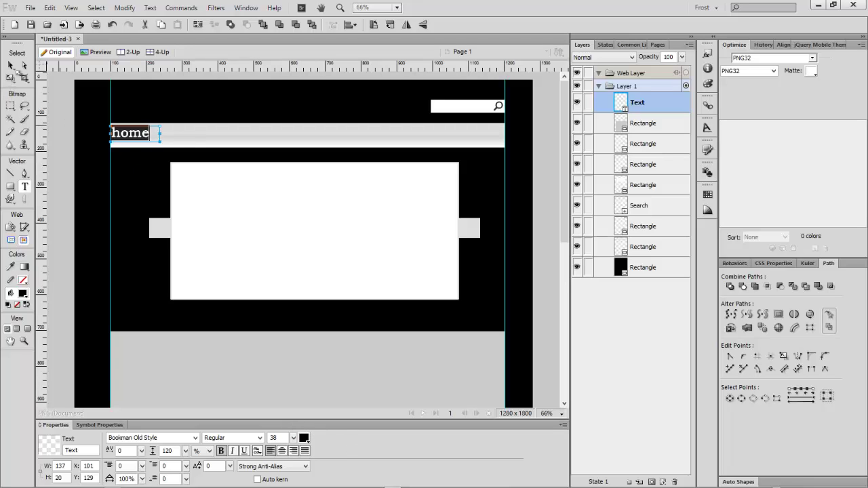
click(11, 65)
click(137, 133)
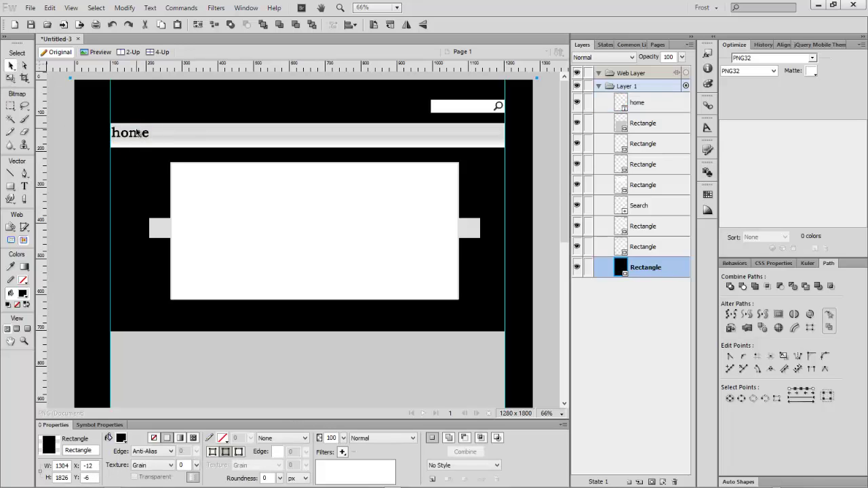
mouse_move(137, 133)
mouse_down()
mouse_move(145, 139)
mouse_move(145, 131)
mouse_up()
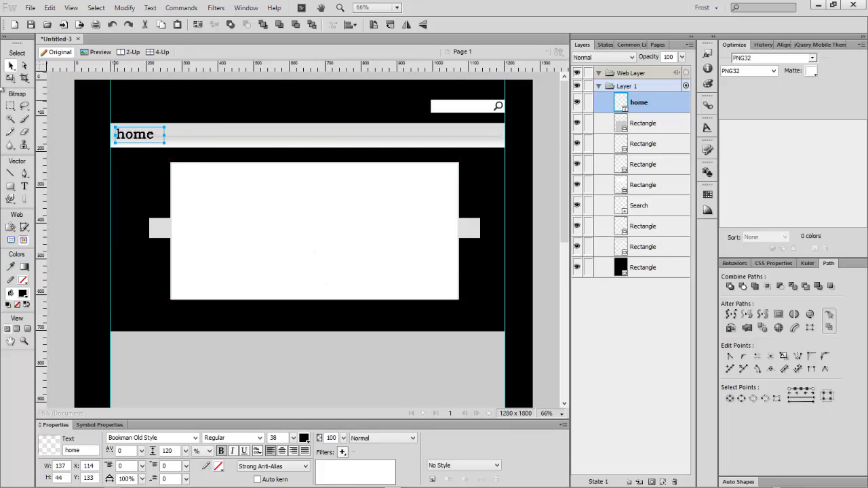
Add the black size 38 labels "work" and "places" to the navigation bar, spaced out to the right of "home"
click(24, 185)
drag(218, 133, 249, 143)
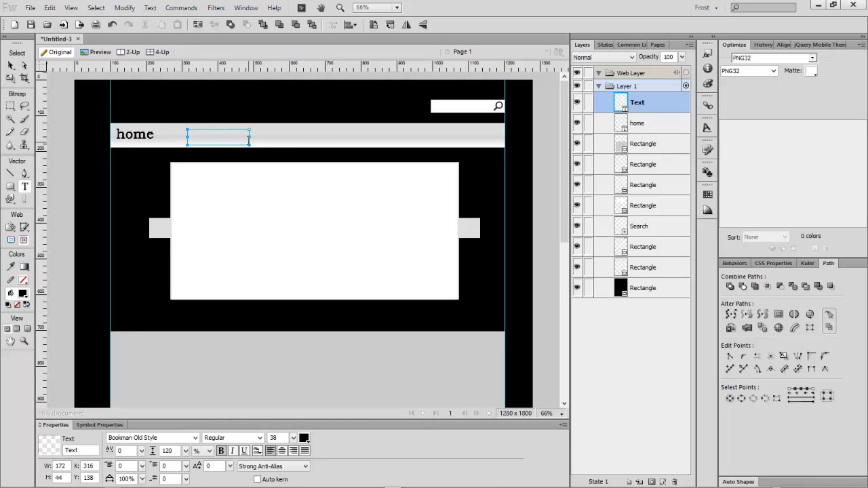
text(work)
drag(284, 129, 349, 144)
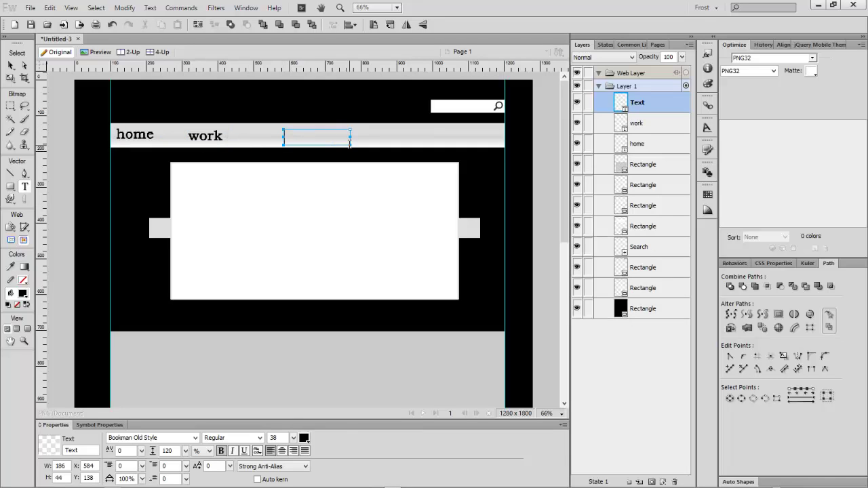
text(places)
Add the label "contact" near the right end of the navigation bar and widen its text box to fit one line
drag(392, 128, 438, 142)
text(conta)
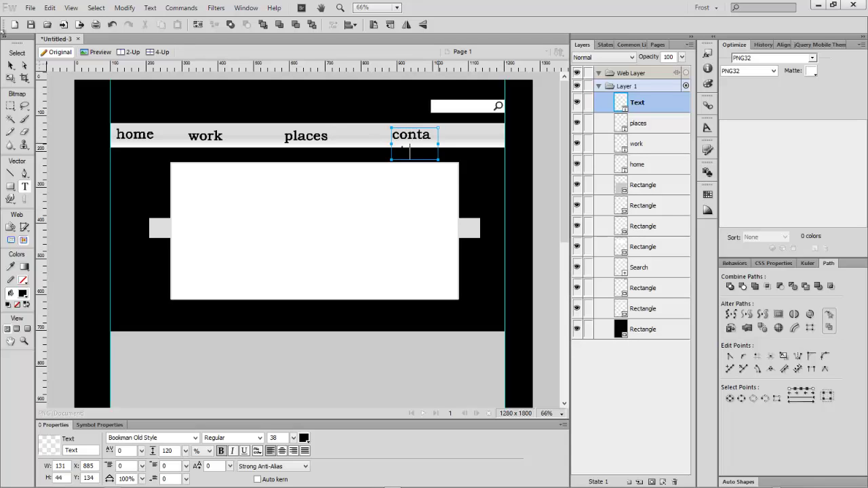
key(Escape)
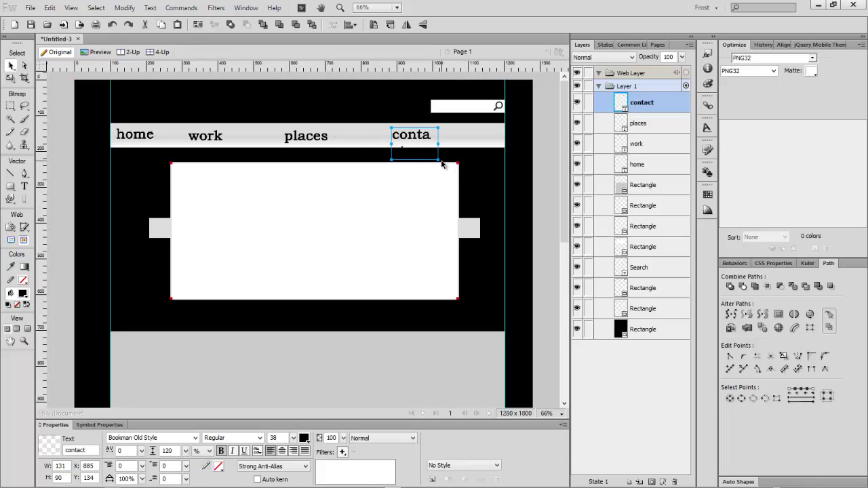
drag(438, 160, 465, 151)
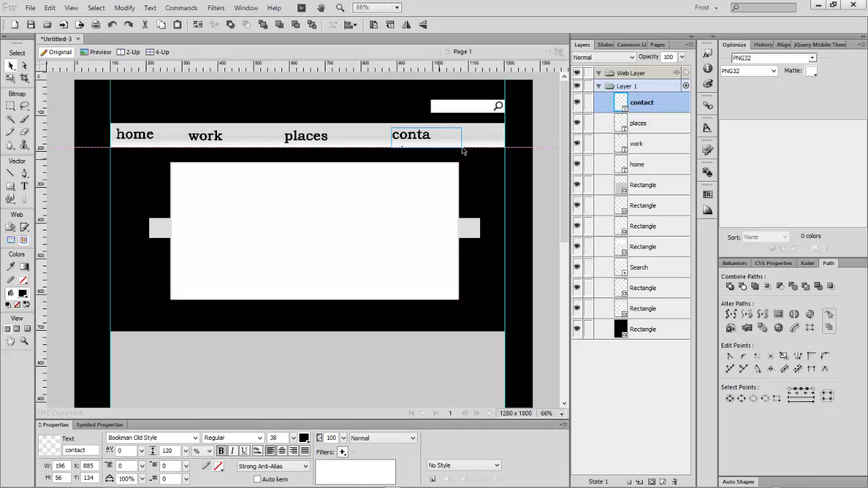
click(475, 152)
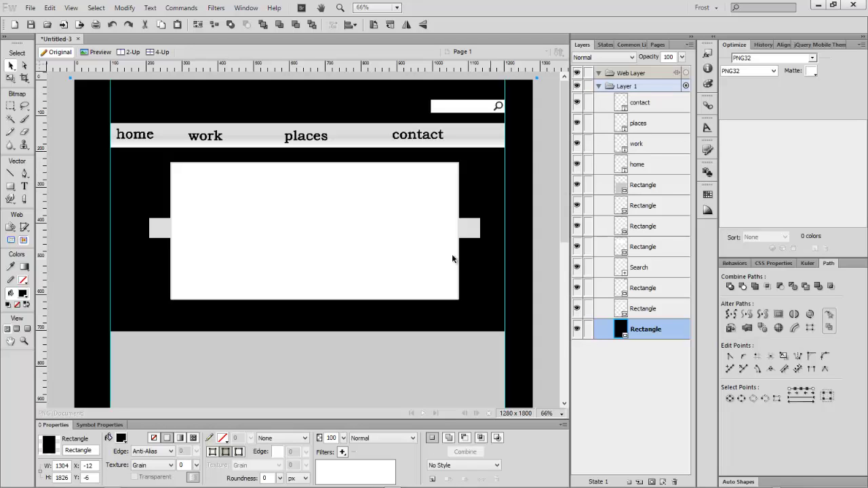
Collapse Layer 1's object list and select the small gray rectangle on the slider box's right edge
click(622, 378)
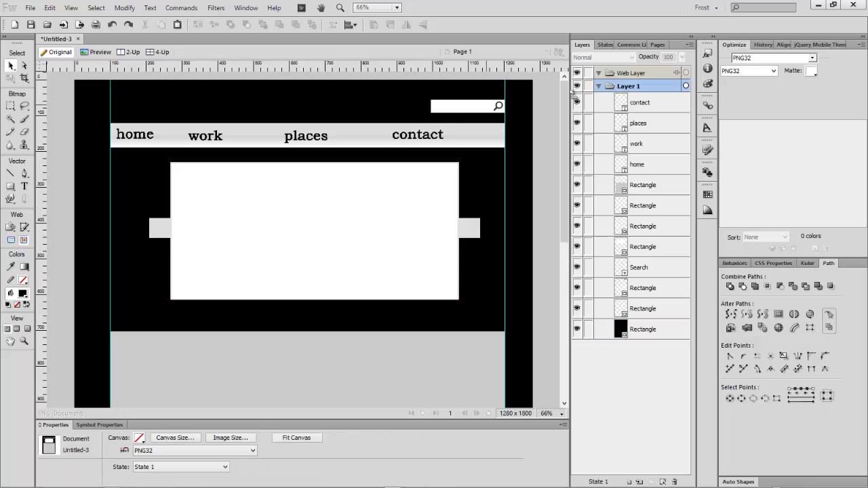
click(600, 86)
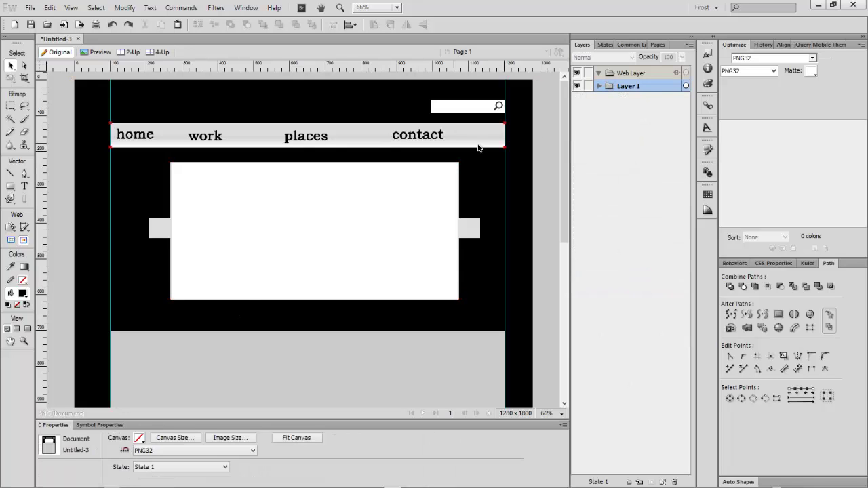
click(155, 238)
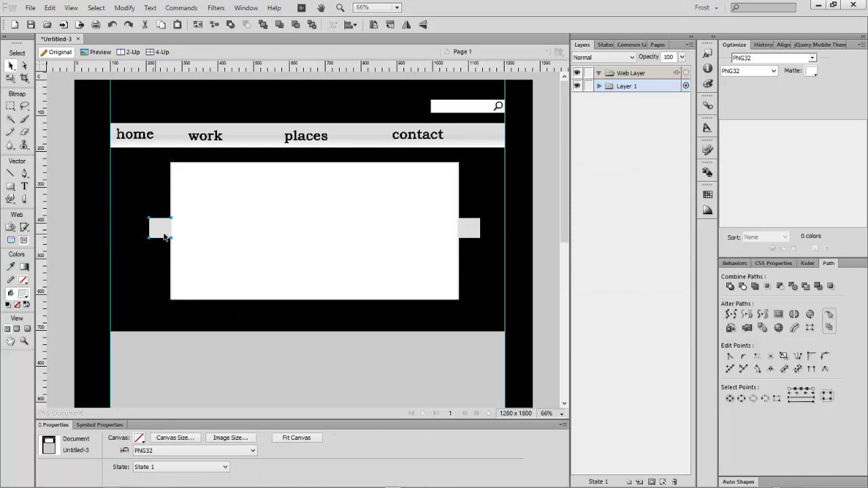
click(467, 231)
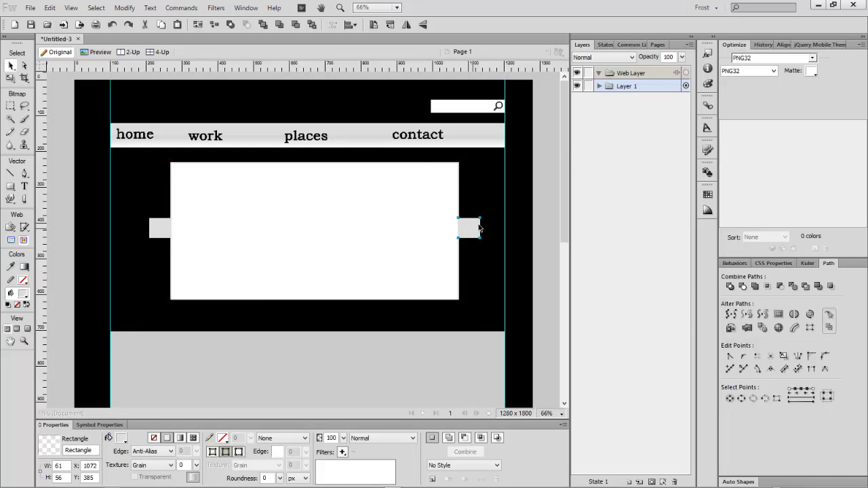
Look through the 32x32 icons in the Common Library for arrow icons for the slider buttons
click(622, 45)
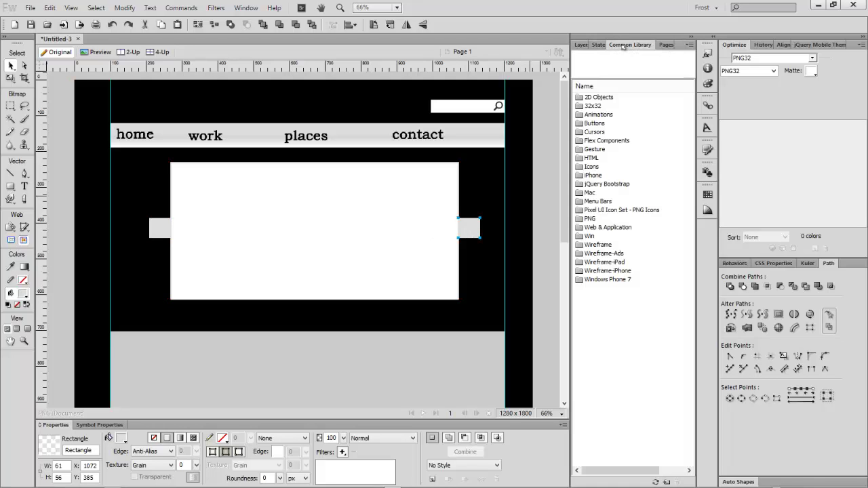
double_click(597, 106)
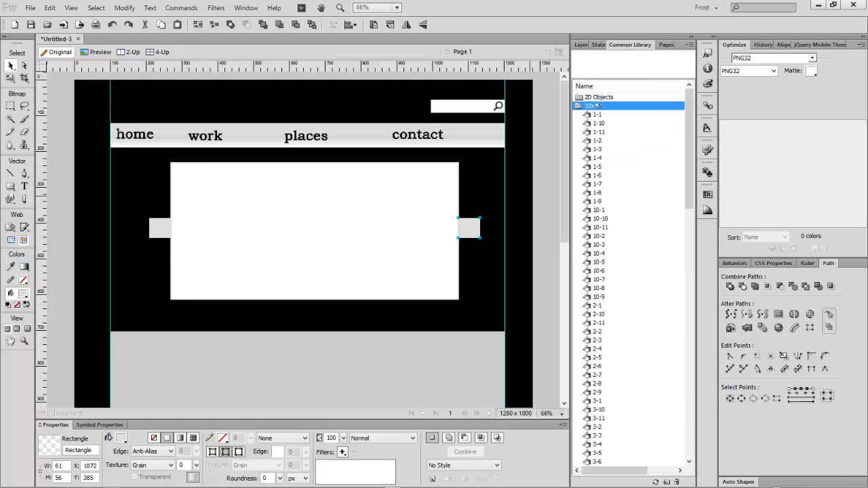
key(Down)
key(Down)
key(Down)
key(Down)
key(Down)
key(Down)
key(Down)
key(Down)
key(Down)
key(Down)
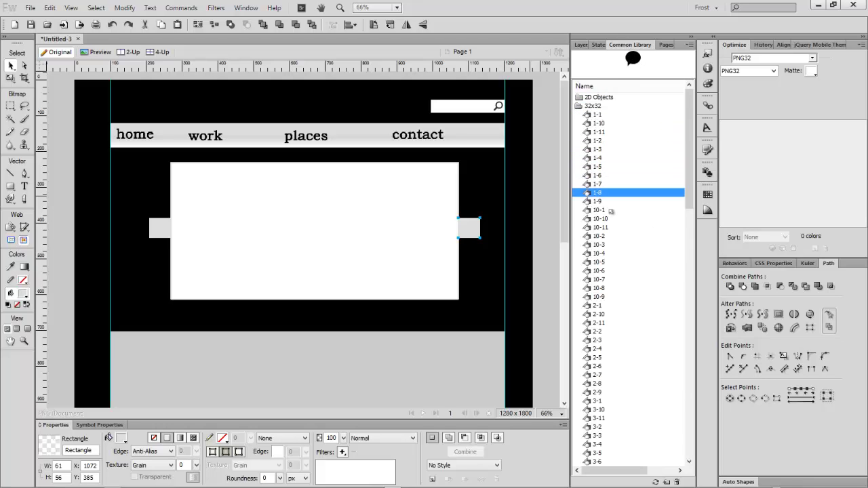
key(Down)
key(Down)
key(Down)
key(Down)
key(Down)
key(Down)
key(Down)
key(Down)
key(Down)
key(Down)
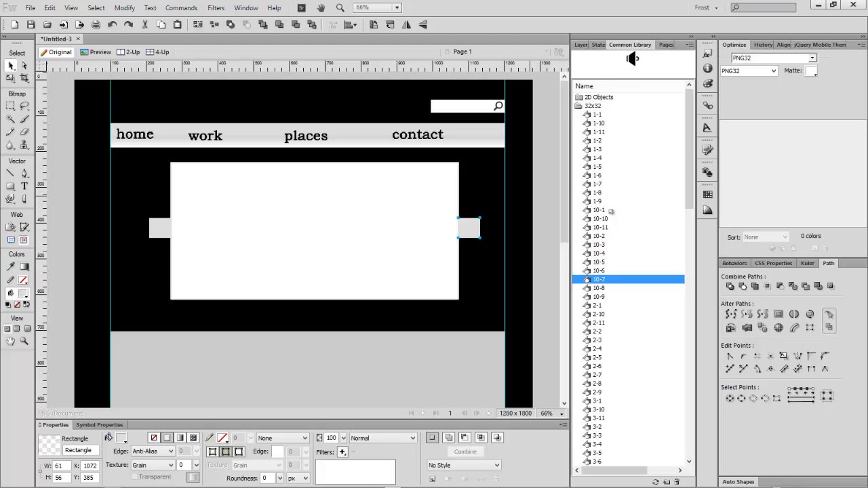
key(Down)
key(Down)
key(Down)
key(Down)
key(Down)
key(Down)
key(Down)
key(Down)
key(Down)
key(Down)
key(Down)
key(Down)
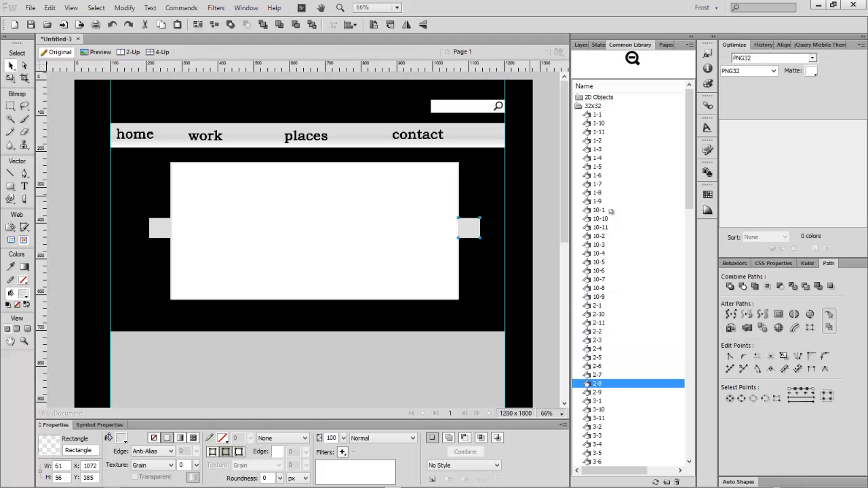
key(Up)
key(Up)
key(Up)
click(593, 106)
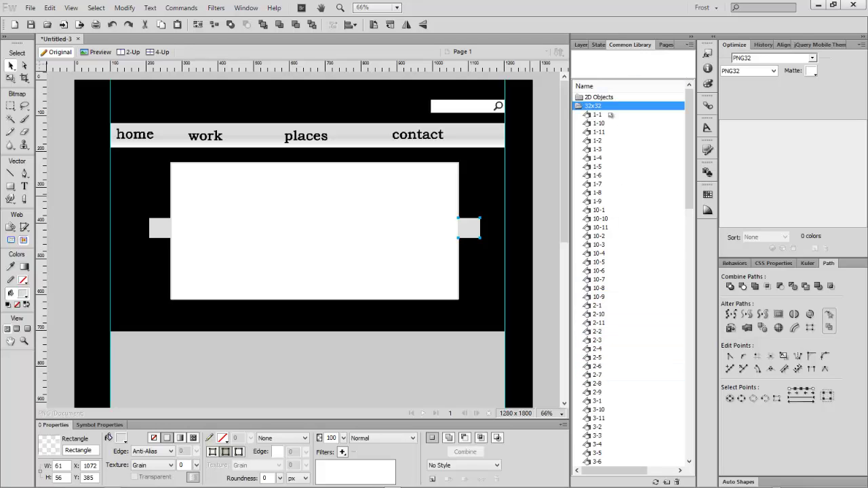
double_click(608, 106)
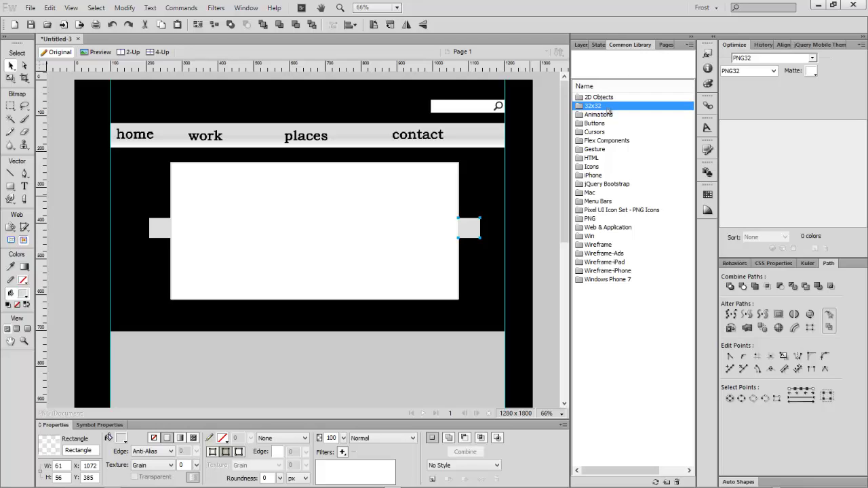
Look through the Icons folder of the Common Library for arrows suited to the slider buttons
double_click(591, 168)
click(603, 212)
key(Down)
key(Down)
key(Down)
key(Down)
key(Down)
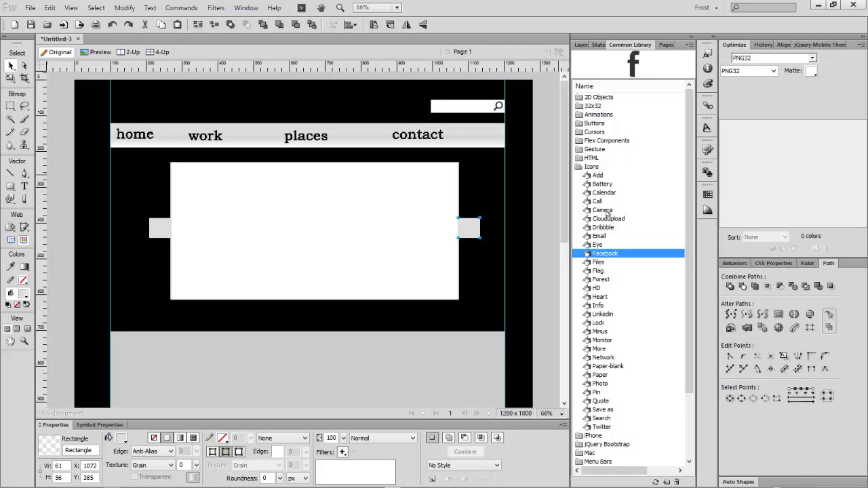
key(Down)
key(Down)
key(Down)
key(Down)
key(Down)
key(Down)
key(Down)
key(Down)
key(Down)
key(Down)
key(Down)
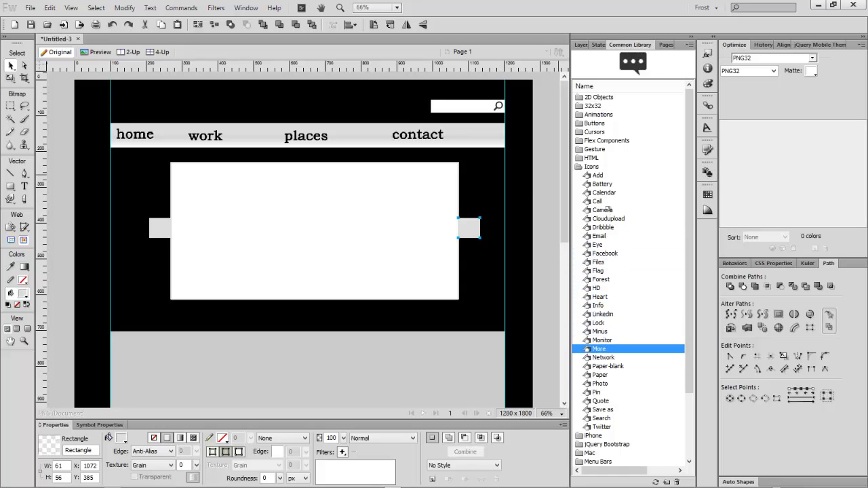
key(Down)
key(Down)
key(Down)
key(Down)
key(Down)
key(Down)
key(Down)
key(Down)
key(Down)
key(Down)
key(Down)
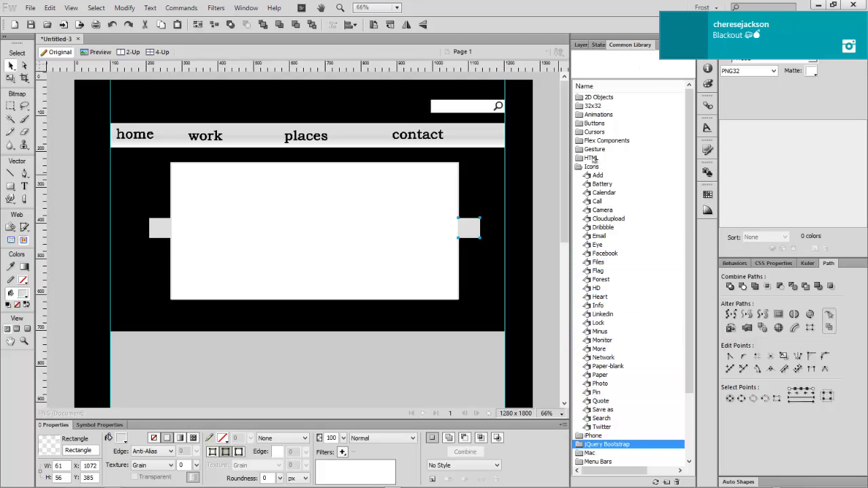
key(Up)
double_click(591, 166)
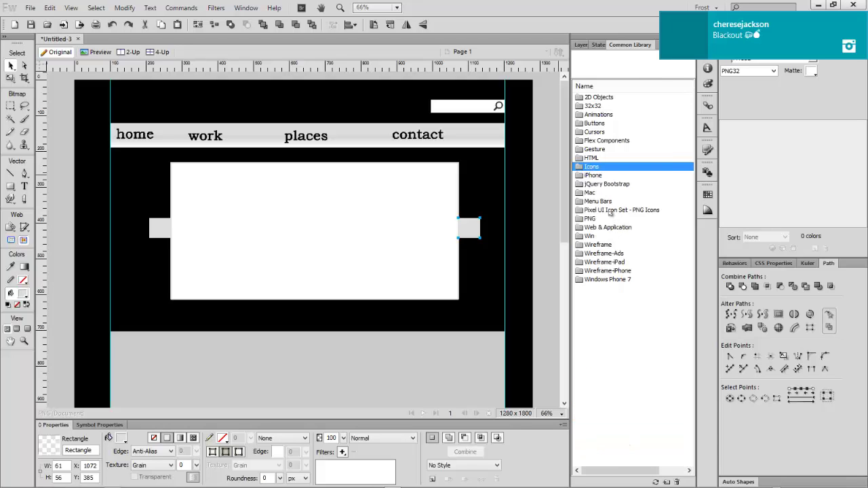
Place the left-arrow icon 009 from the Common Library's PNG folder on the left slider button
click(591, 220)
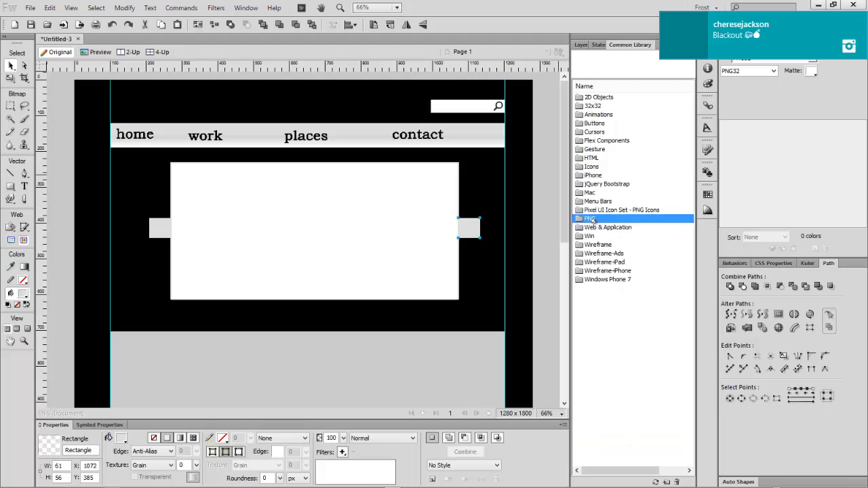
double_click(591, 220)
click(619, 261)
key(Down)
key(Down)
key(Down)
key(Down)
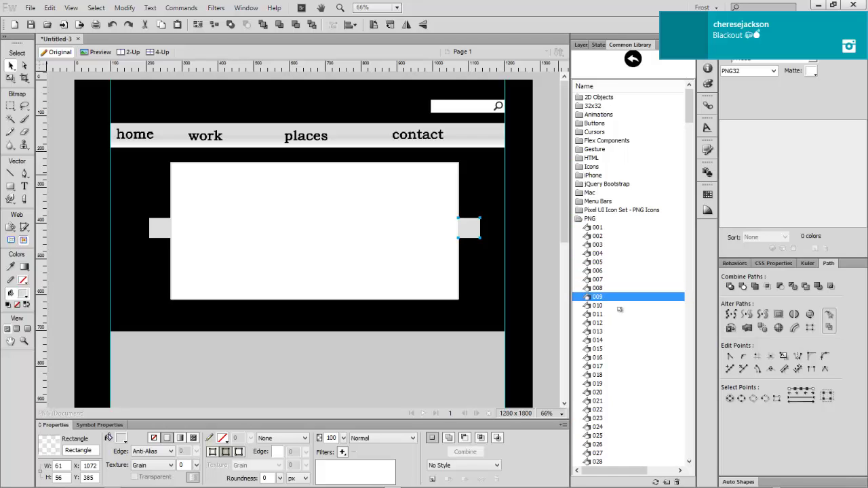
drag(599, 298, 155, 227)
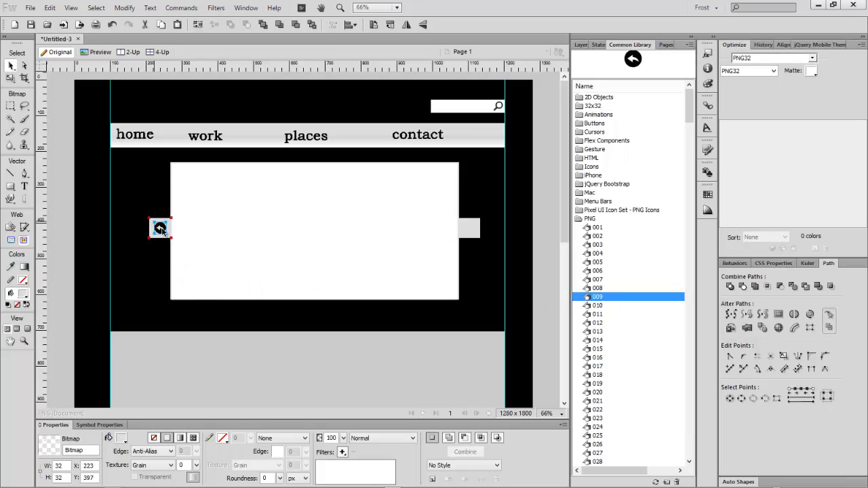
Place the right-arrow icon 010 from the PNG folder centered on the right slider button and return to the layer list
click(600, 306)
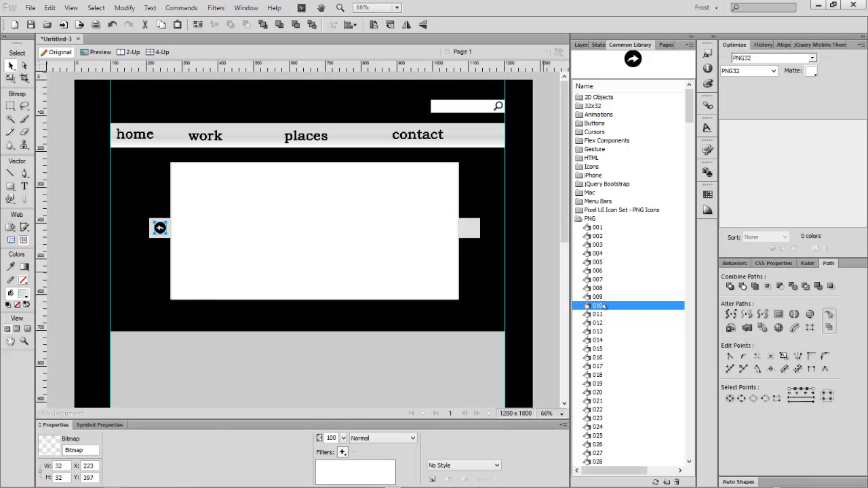
drag(602, 306, 495, 262)
drag(465, 231, 468, 228)
click(364, 272)
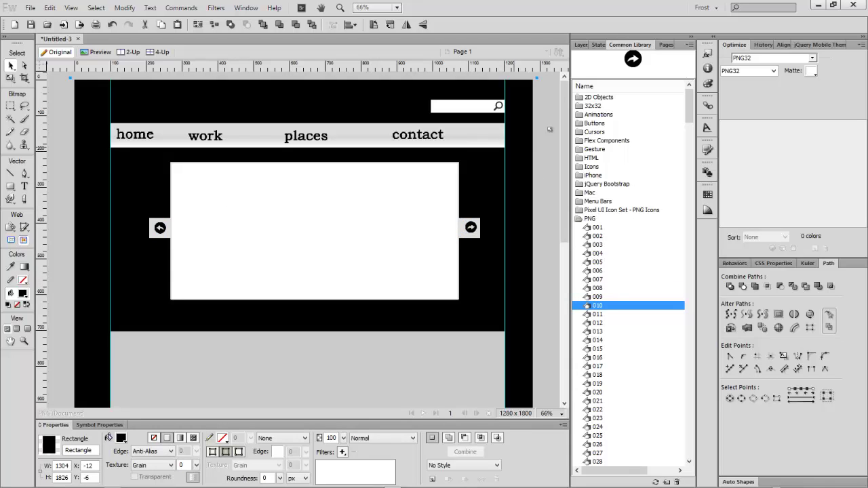
click(581, 45)
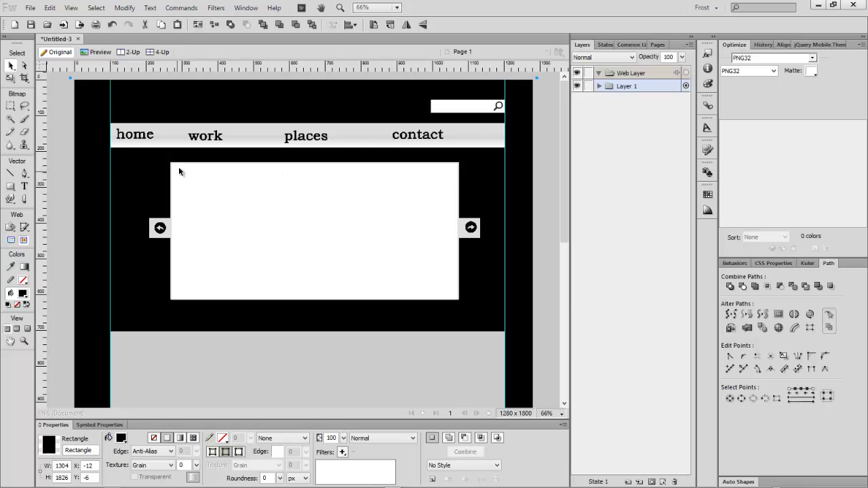
Look over the page layout from the header to the bottom edge of the gray content area
scroll(360, 233, down, 3)
scroll(376, 217, up, 3)
scroll(304, 299, down, 8)
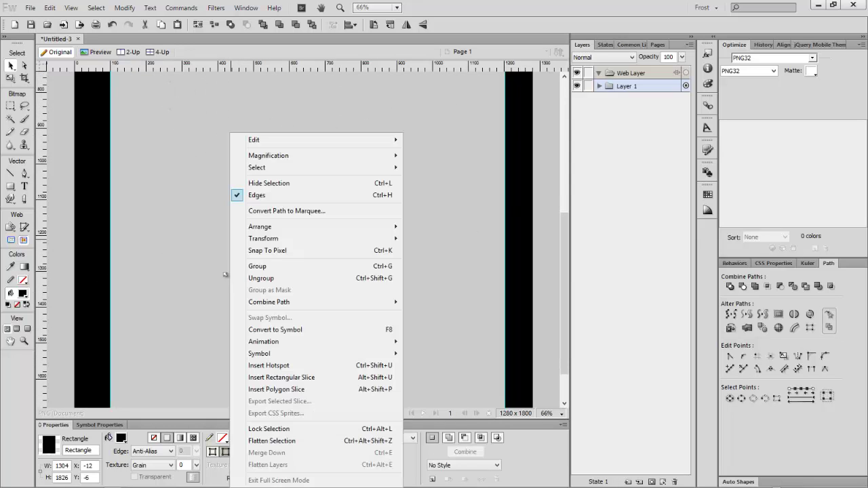
right_click(228, 274)
click(190, 219)
scroll(195, 285, down, 2)
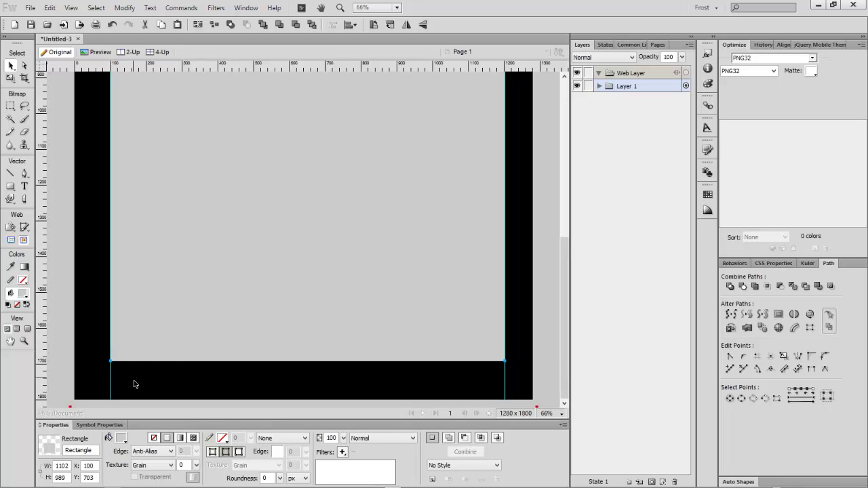
scroll(417, 377, up, 5)
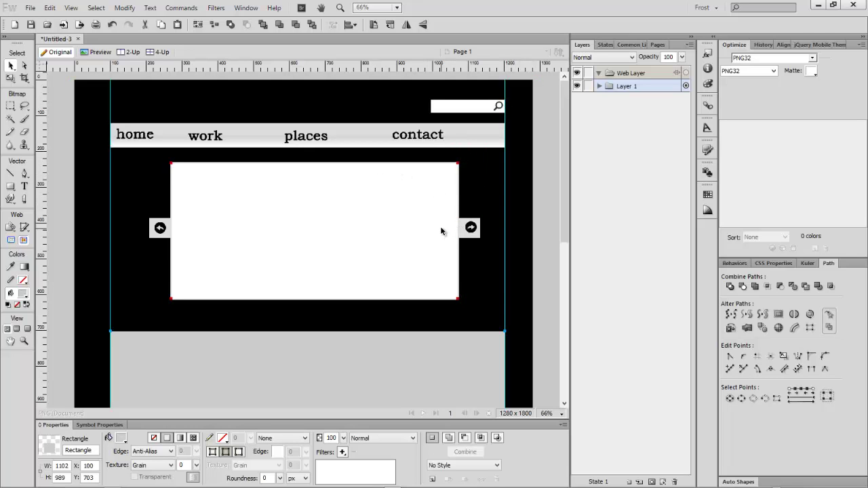
Preview the page in Firefox, review it from header to the end of the content area, and return to the Fireworks document
key(F12)
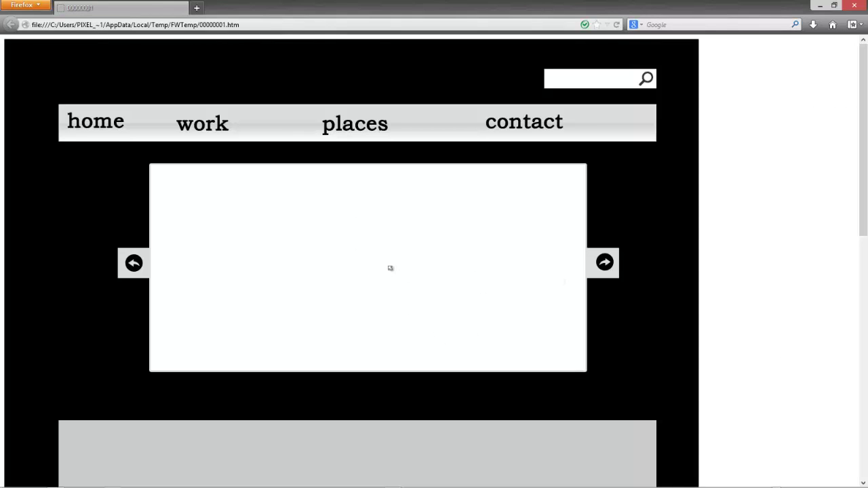
scroll(235, 196, down, 5)
scroll(271, 219, up, 5)
scroll(498, 291, down, 6)
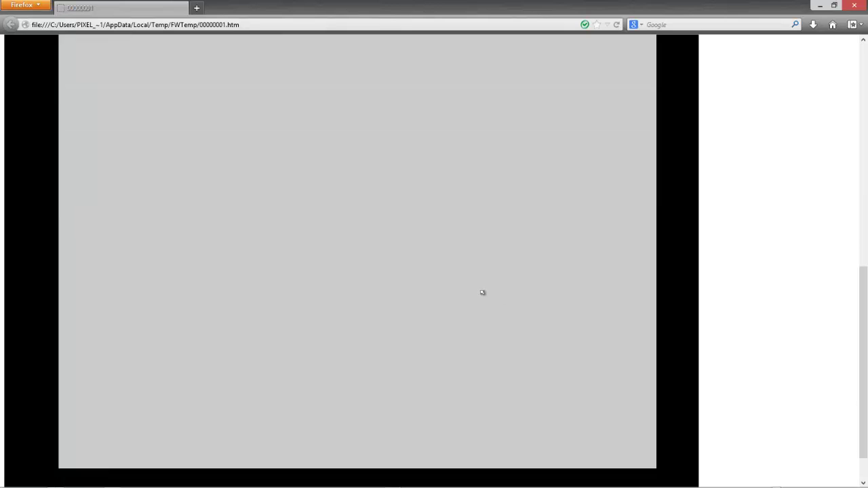
scroll(398, 292, up, 6)
scroll(397, 292, up, 1)
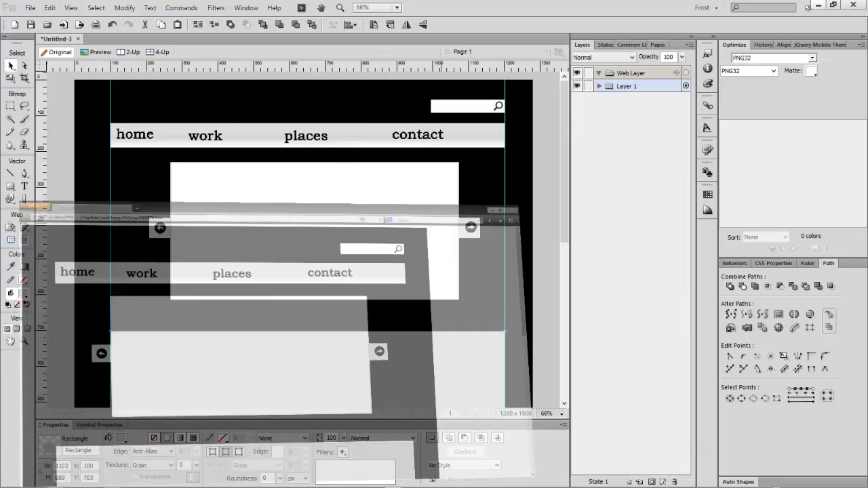
click(820, 5)
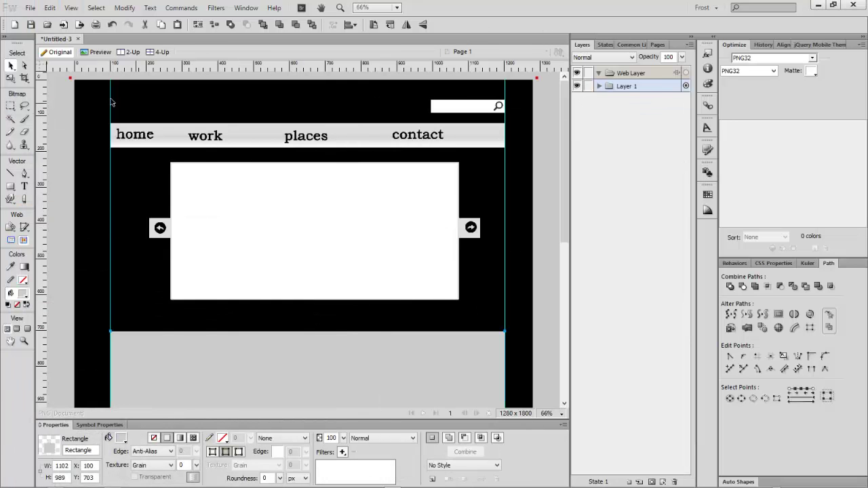
click(30, 8)
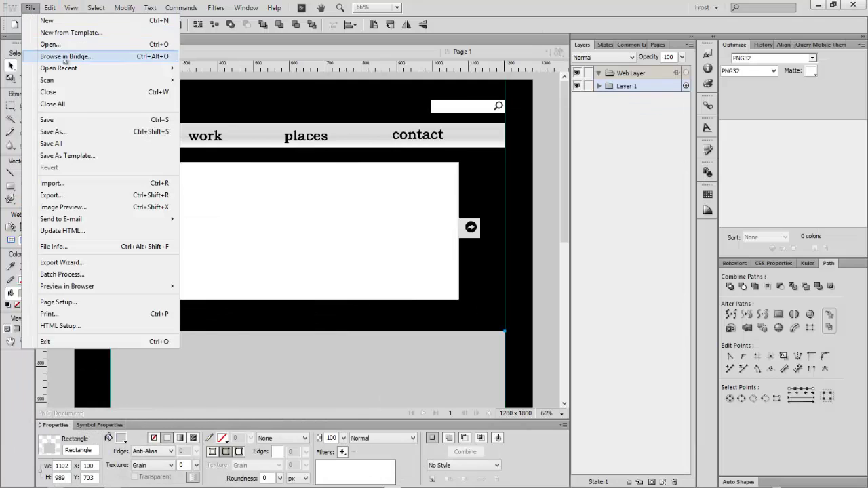
mouse_move(75, 71)
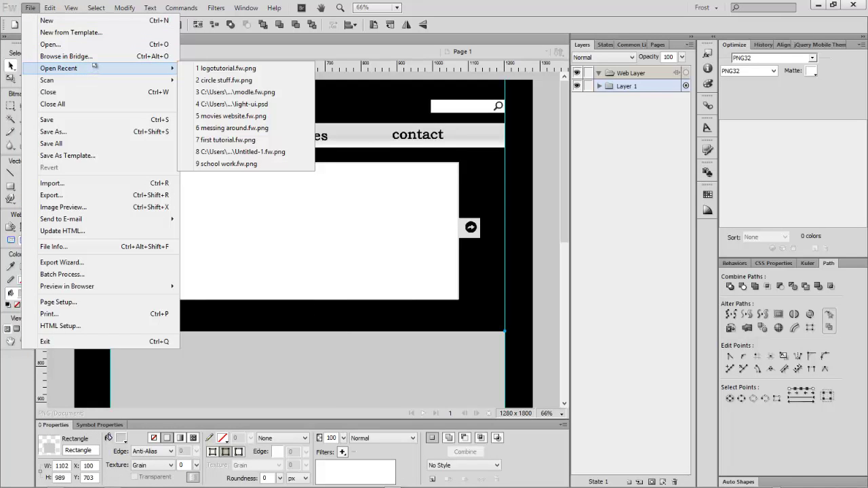
click(554, 135)
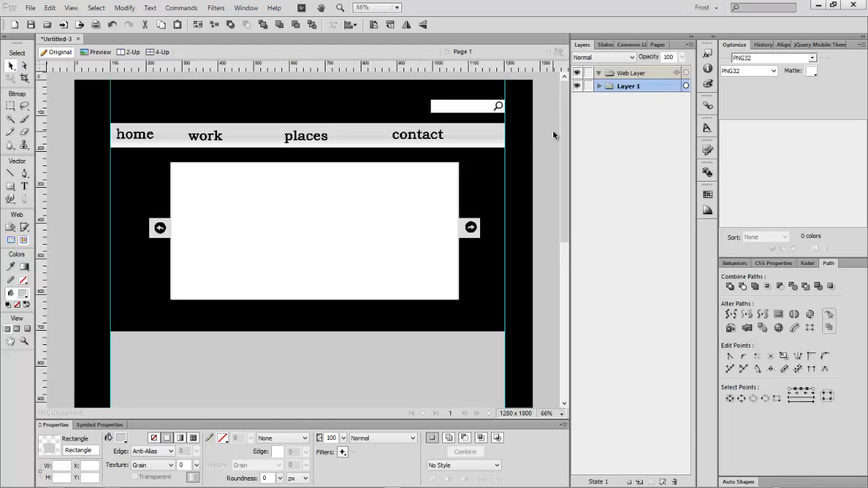
scroll(352, 195, down, 1)
scroll(360, 213, up, 1)
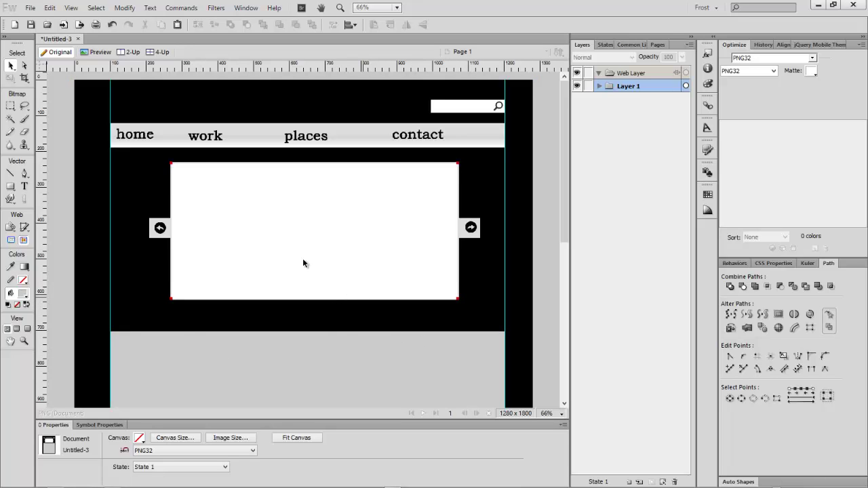
scroll(278, 326, down, 7)
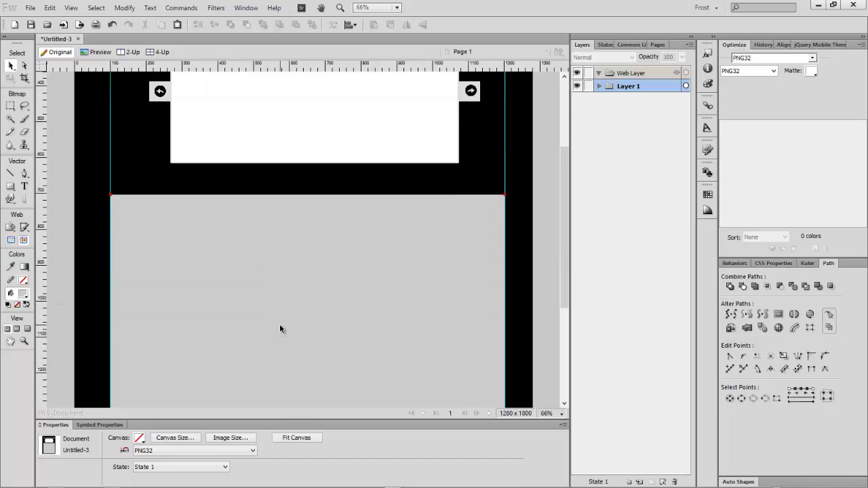
scroll(289, 324, up, 4)
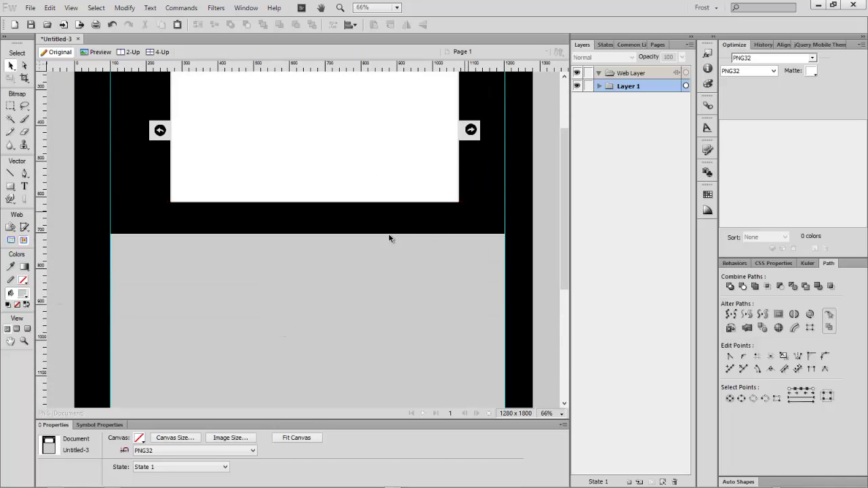